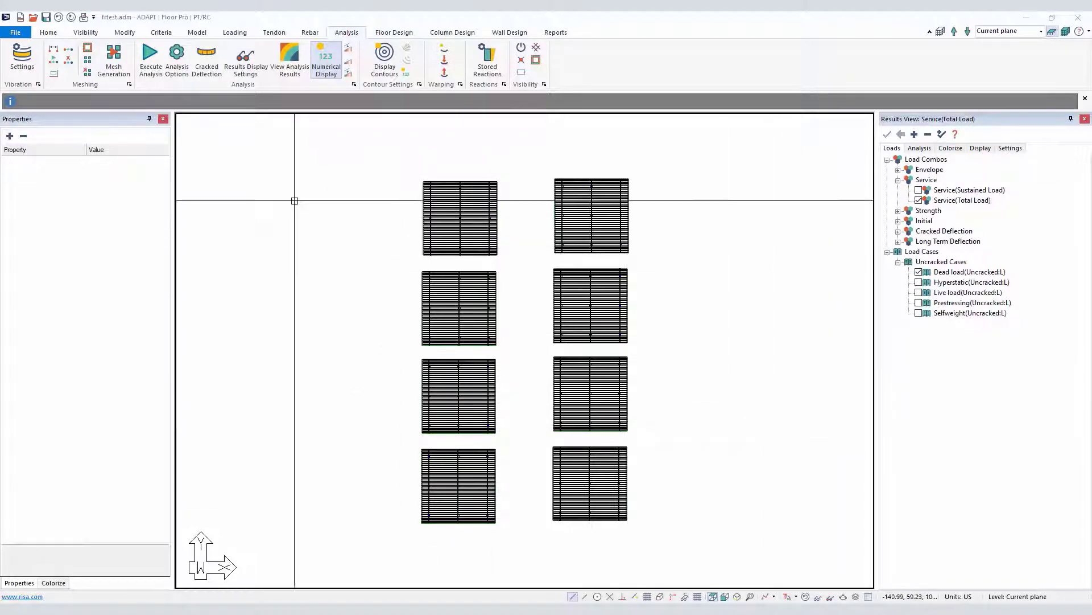
- Compare Concretes 1–4 and give Concrete 2 a user-defined 425 psi modulus of rupture
left_click(161, 32)
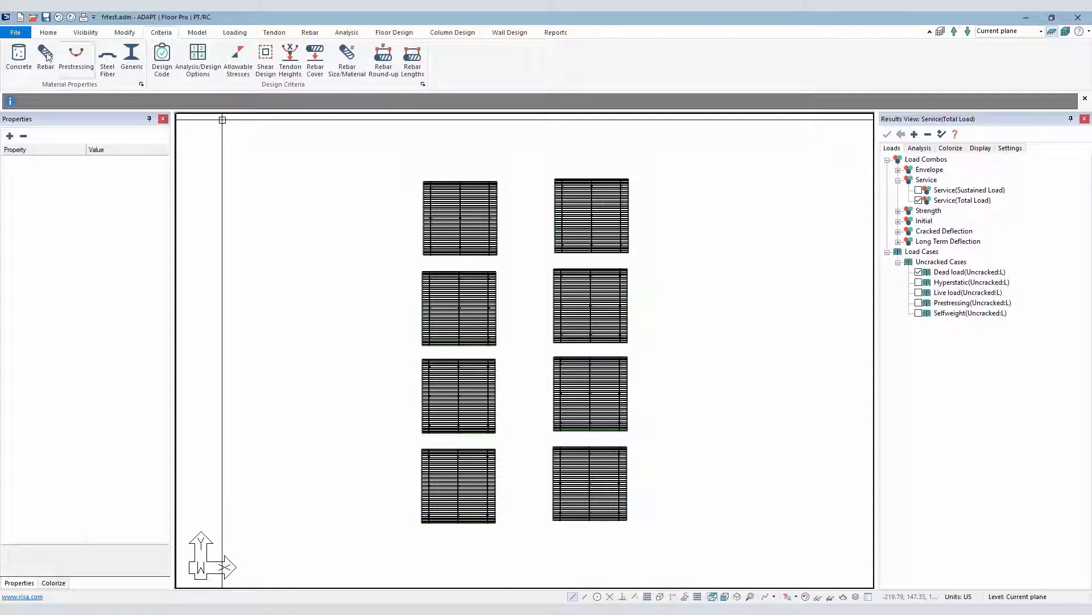
left_click(12, 57)
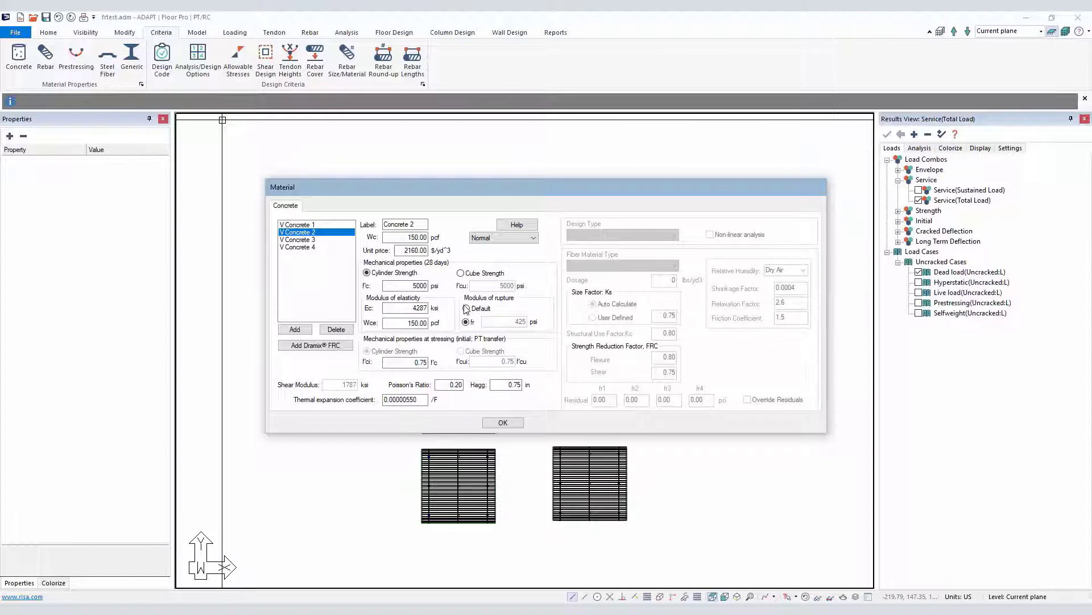
left_click(308, 225)
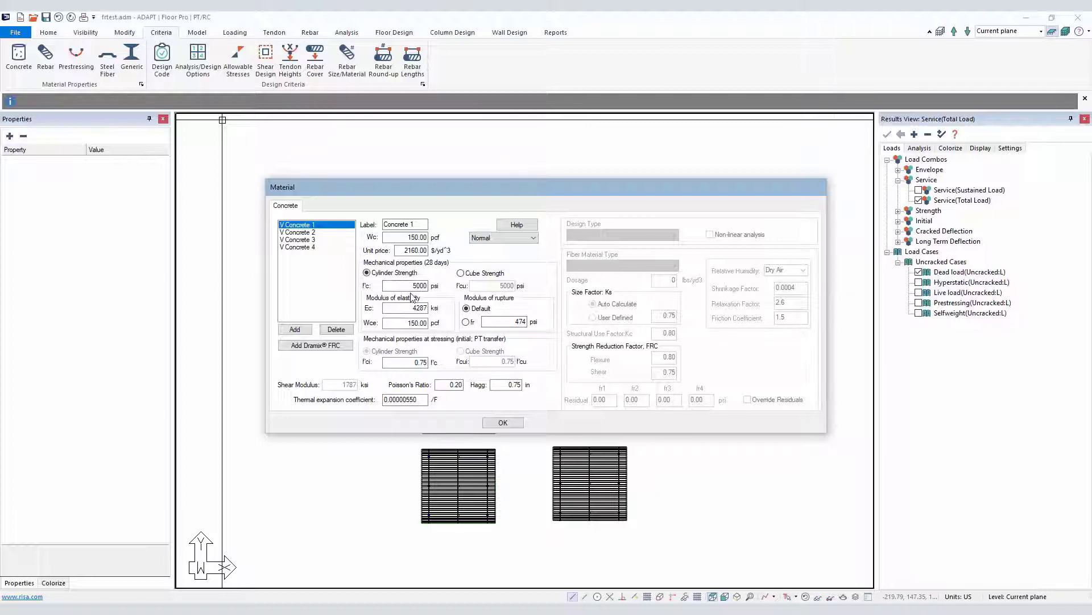
left_click(322, 232)
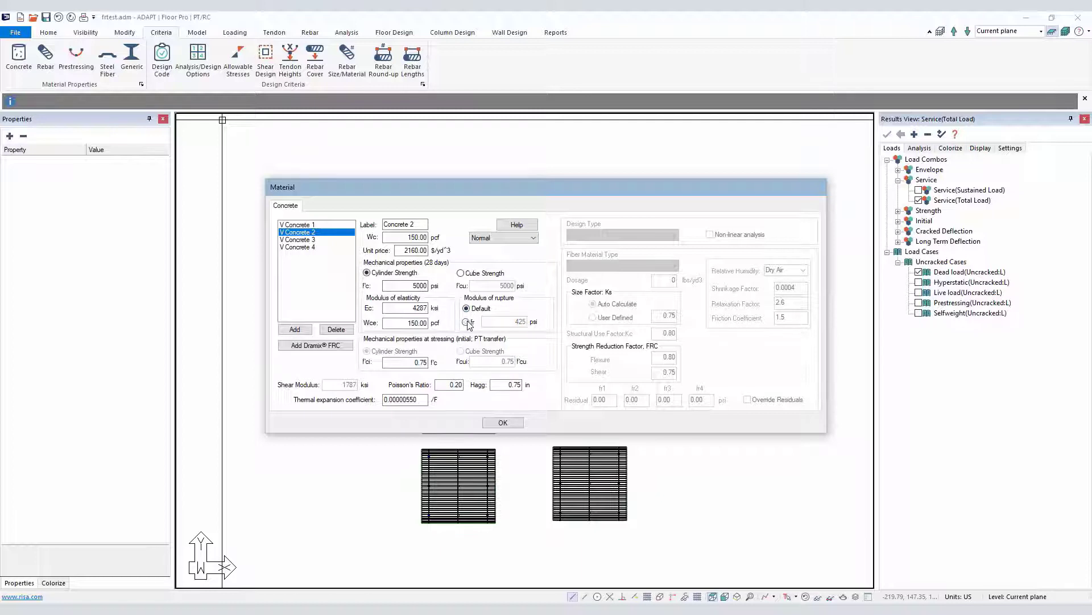
left_click(467, 322)
left_click(297, 226)
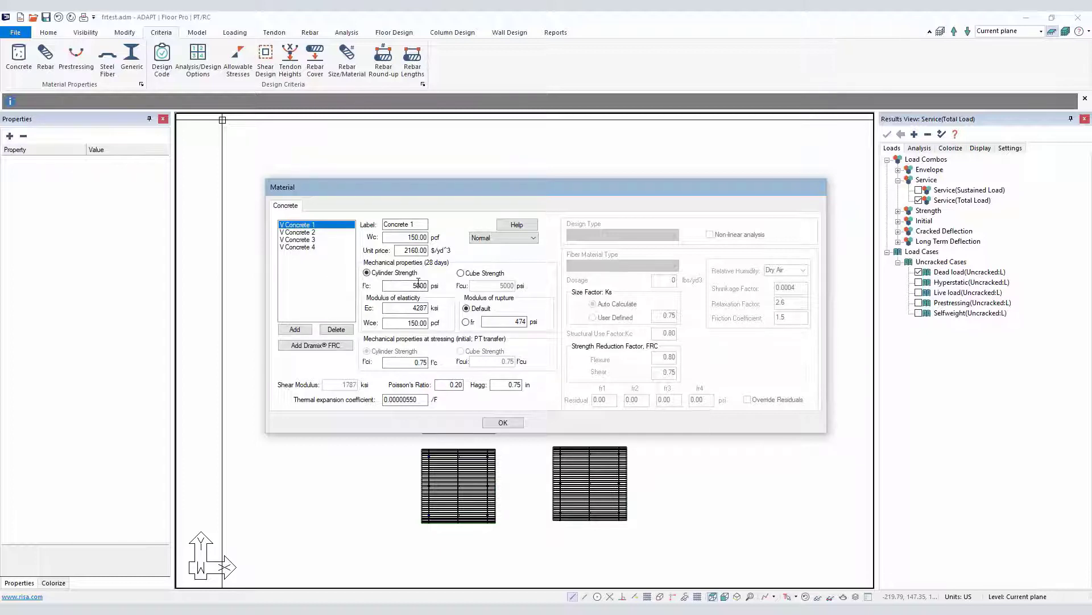
left_click(300, 233)
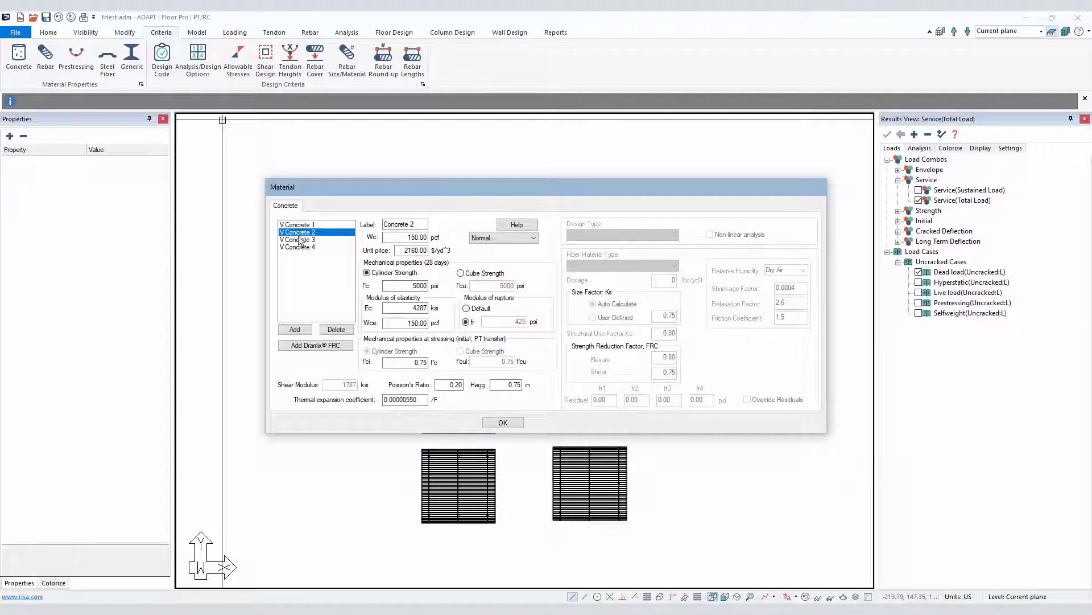
left_click(298, 240)
left_click(301, 248)
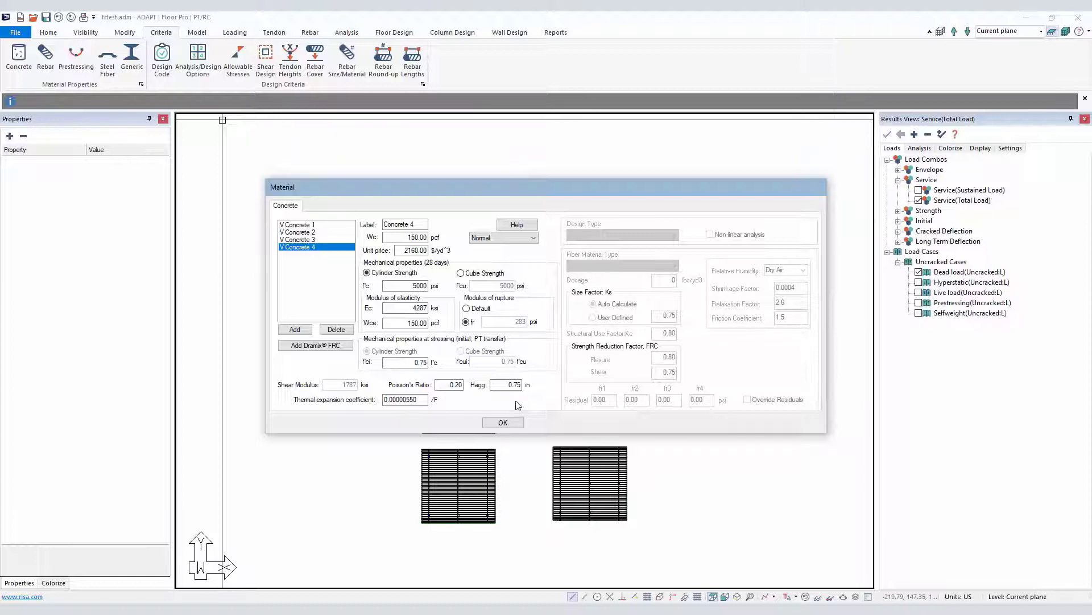
left_click(515, 422)
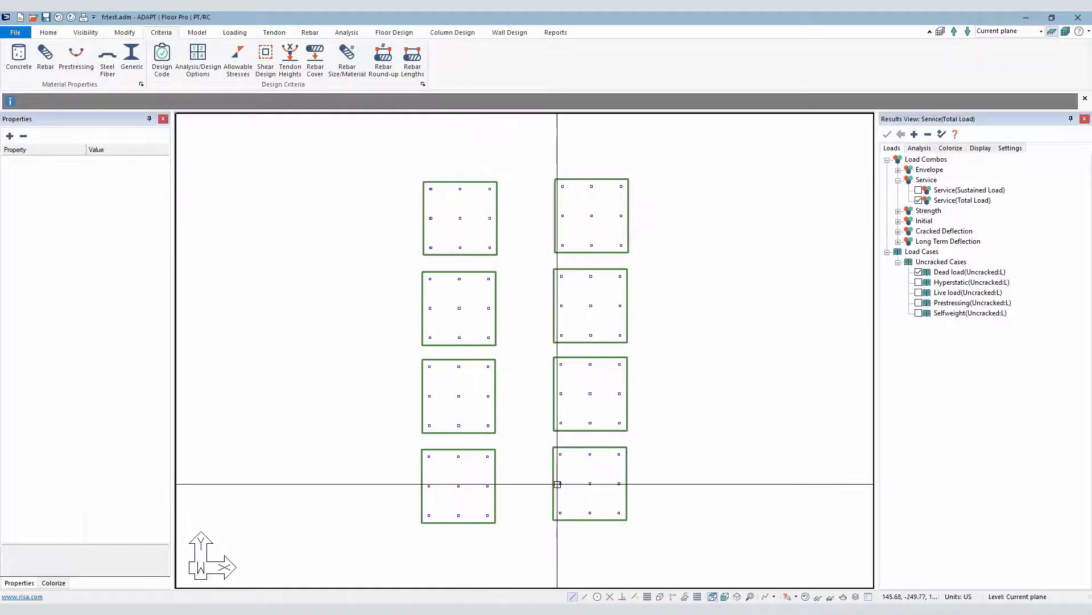
left_click(274, 32)
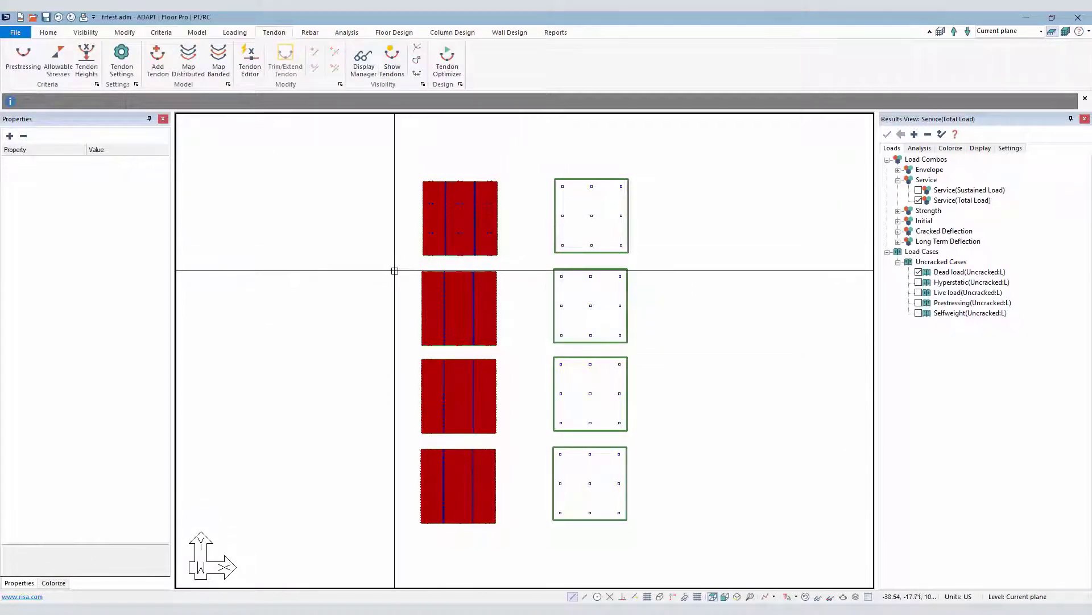
scroll(377, 272, "up", 1)
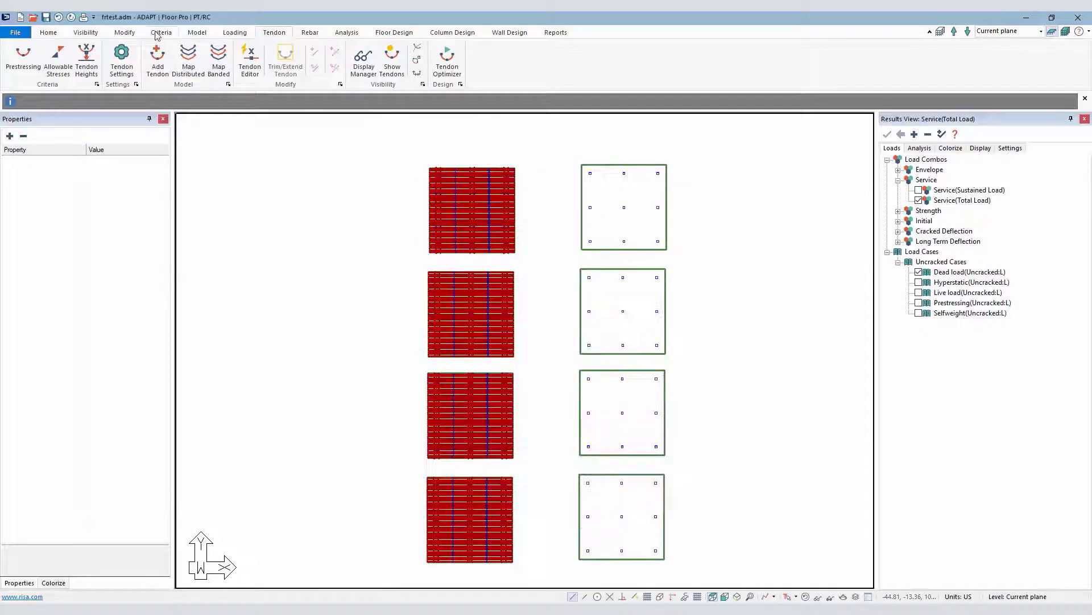
left_click(158, 33)
left_click(197, 63)
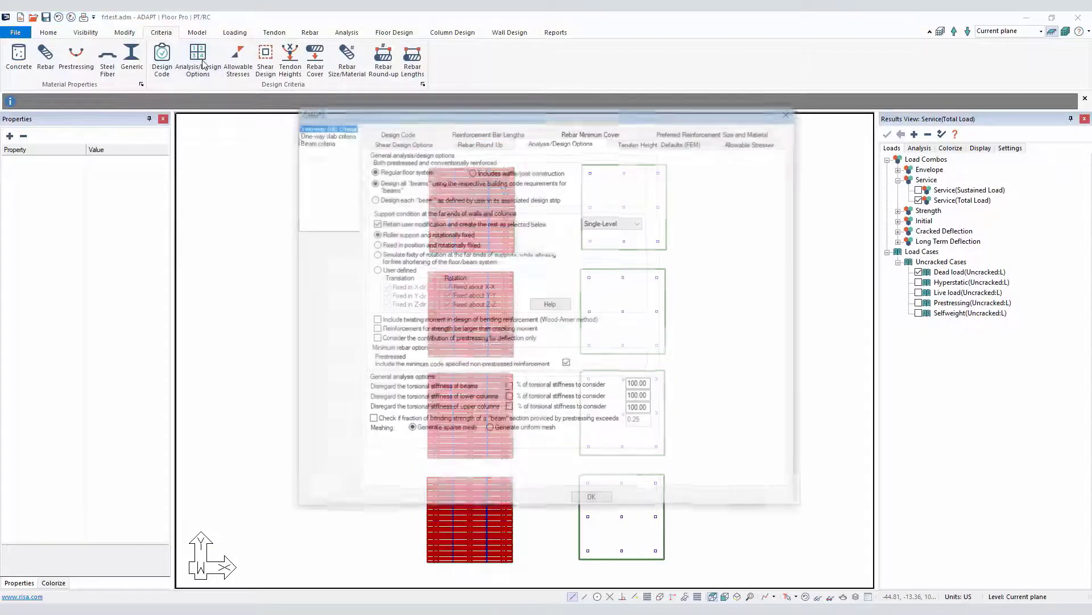
left_click(398, 135)
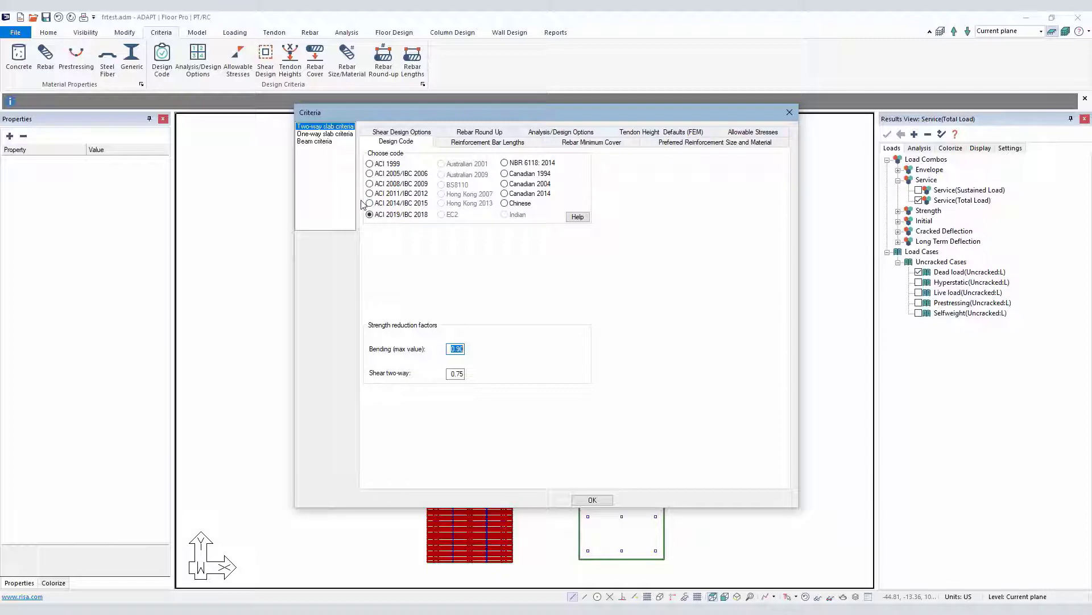
left_click(789, 113)
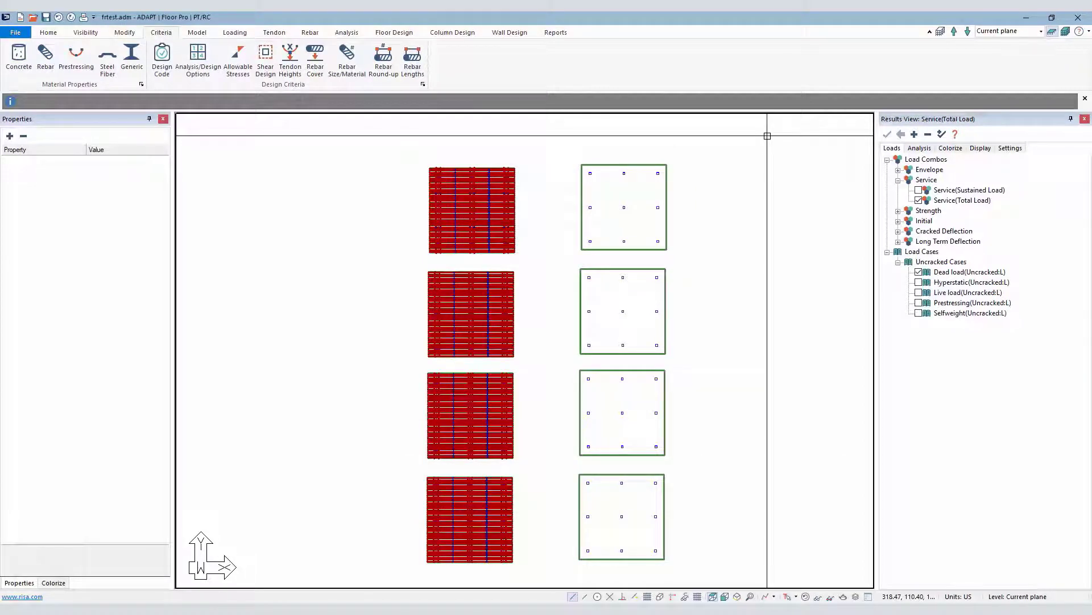
left_click(235, 32)
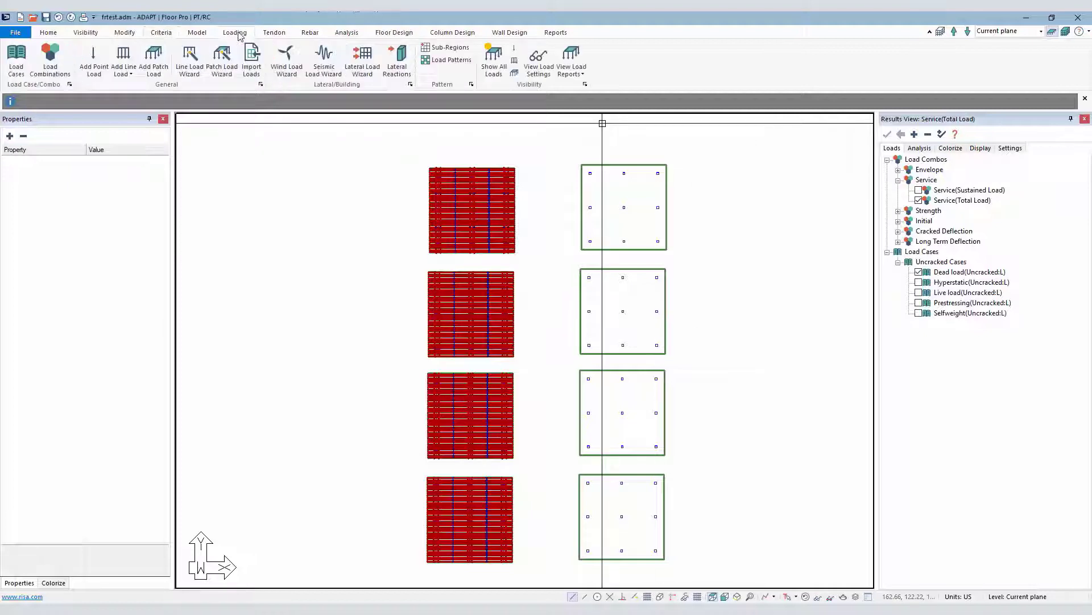
left_click(50, 57)
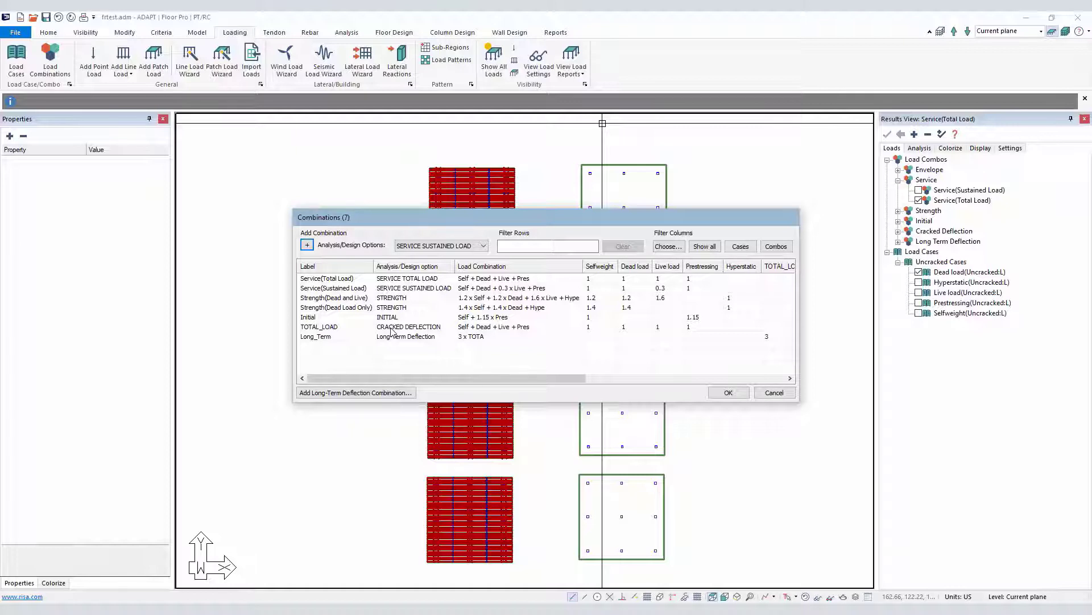
double_click(329, 339)
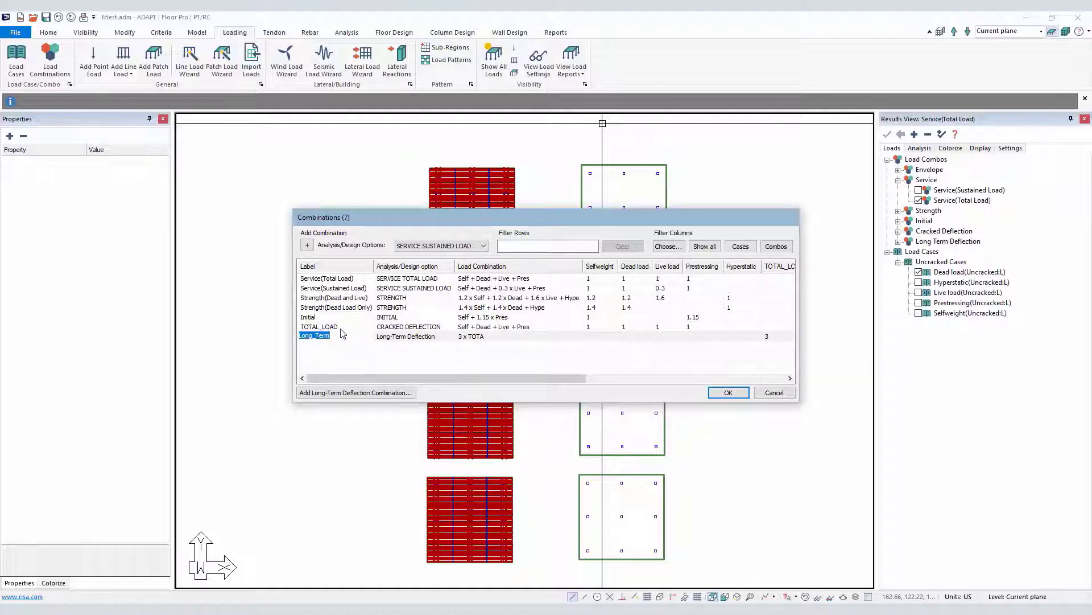
left_click(772, 392)
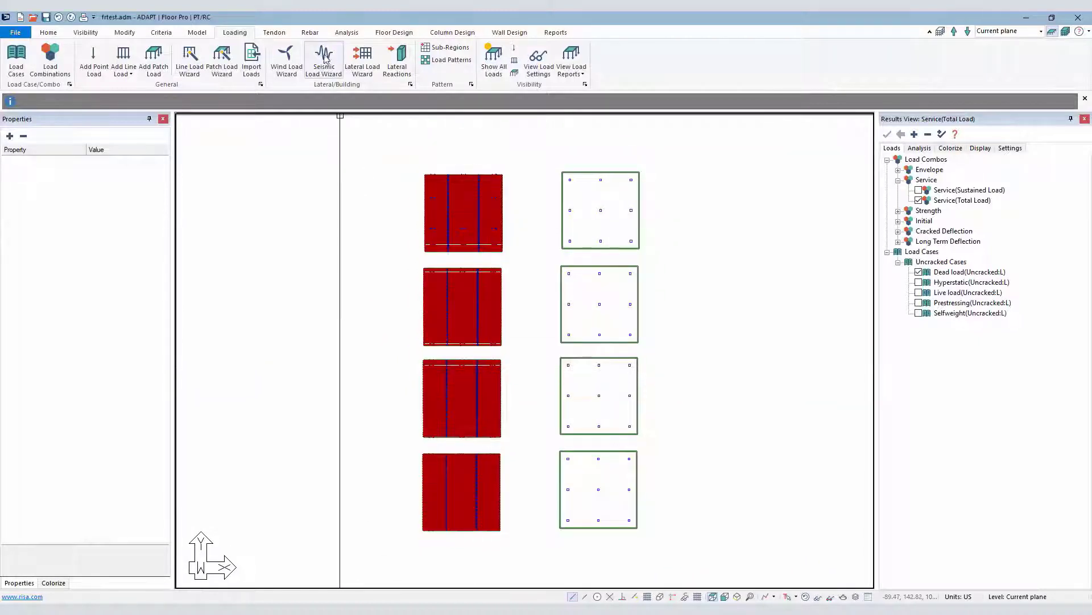
- Mesh the slabs with uniform 3 ft cells
left_click(352, 33)
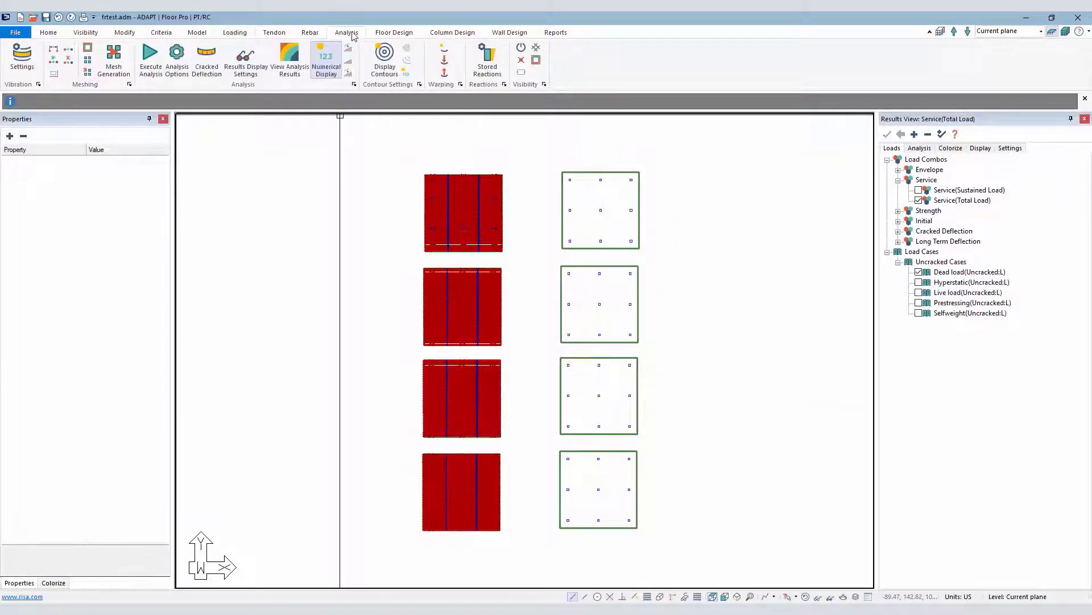
left_click(117, 60)
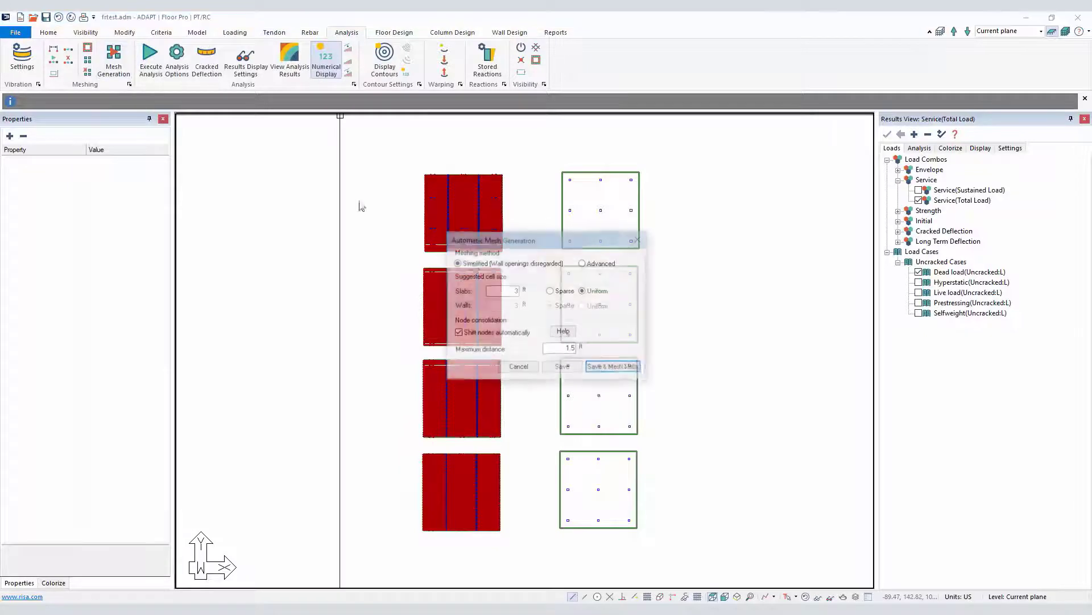
left_click(616, 367)
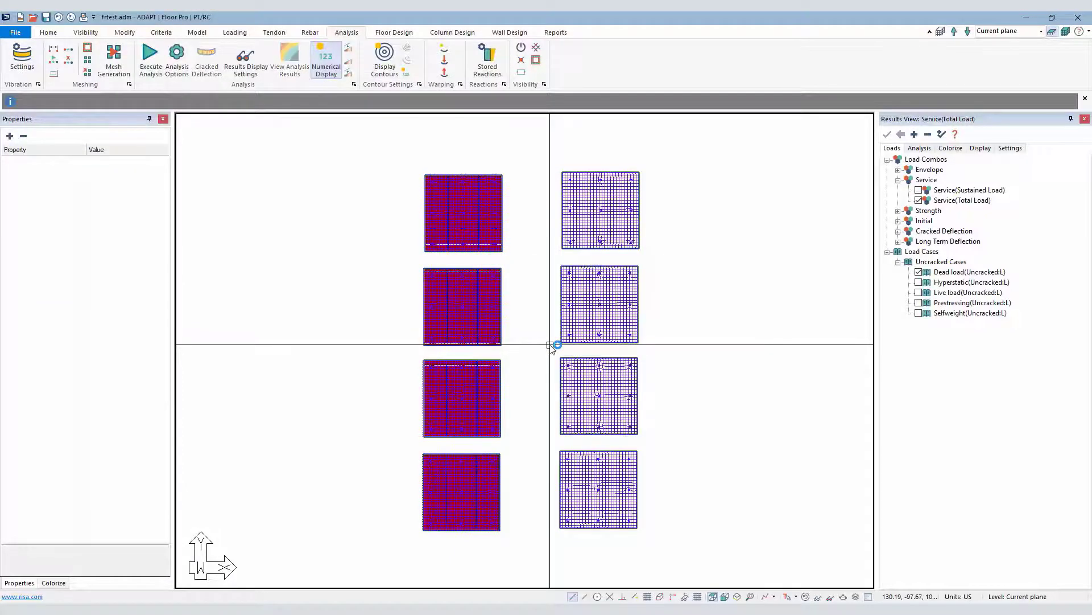
- Analyse all seven load combinations and save the solution
left_click(151, 74)
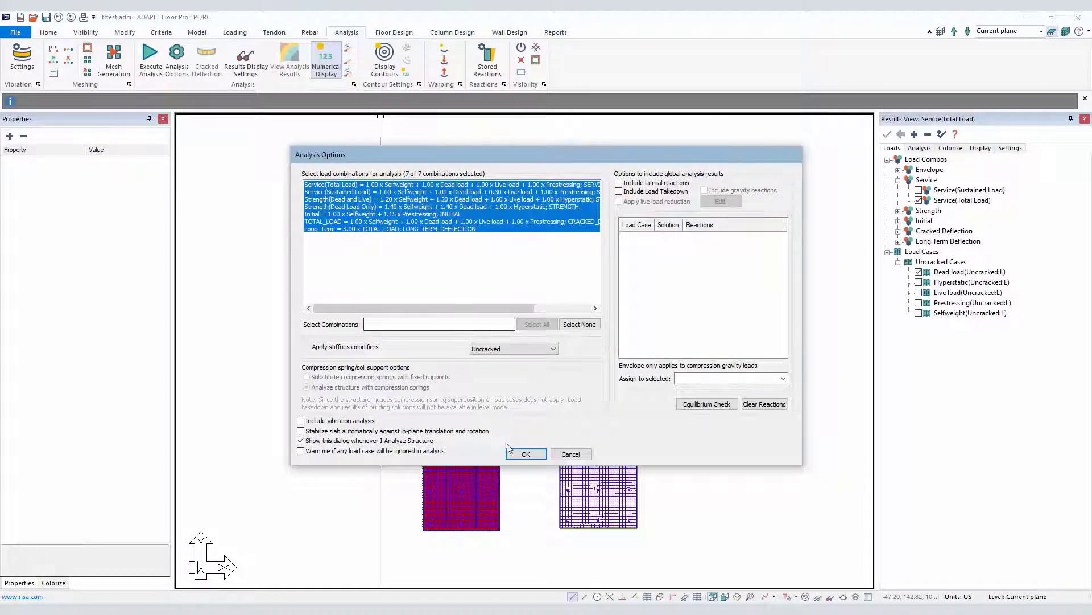
left_click(525, 454)
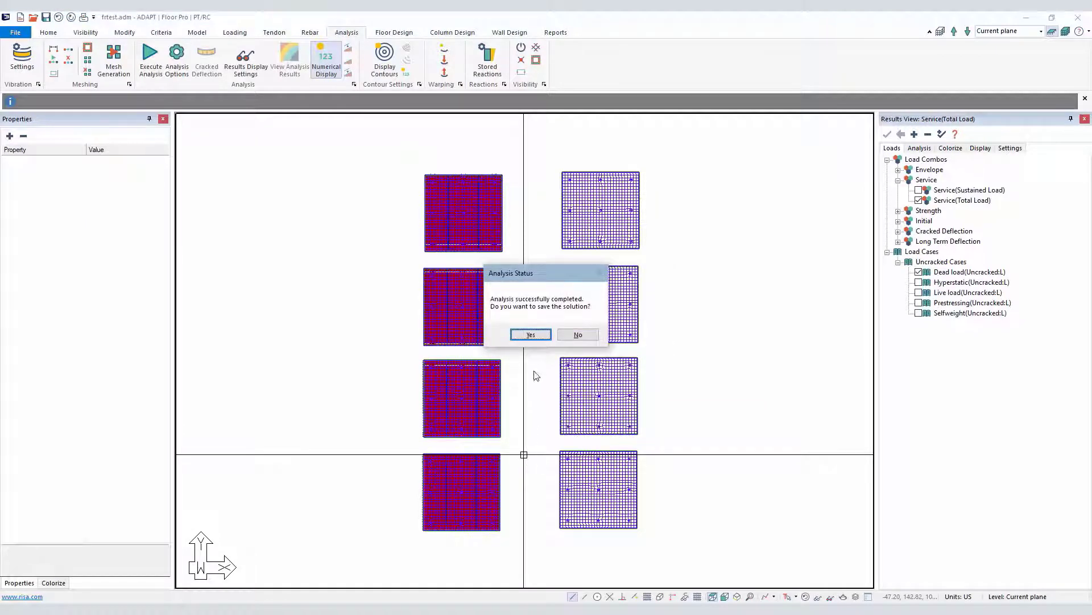
left_click(538, 336)
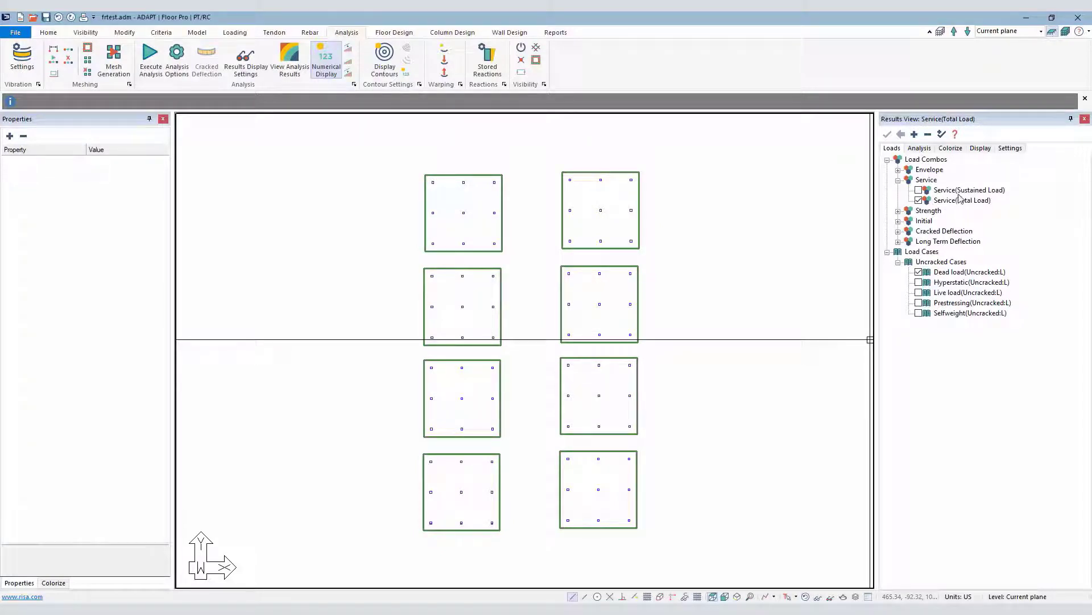
- Display the slab's Service(Total Load) Z-translation contours under Slab > Deformation, then hide them
left_click(916, 148)
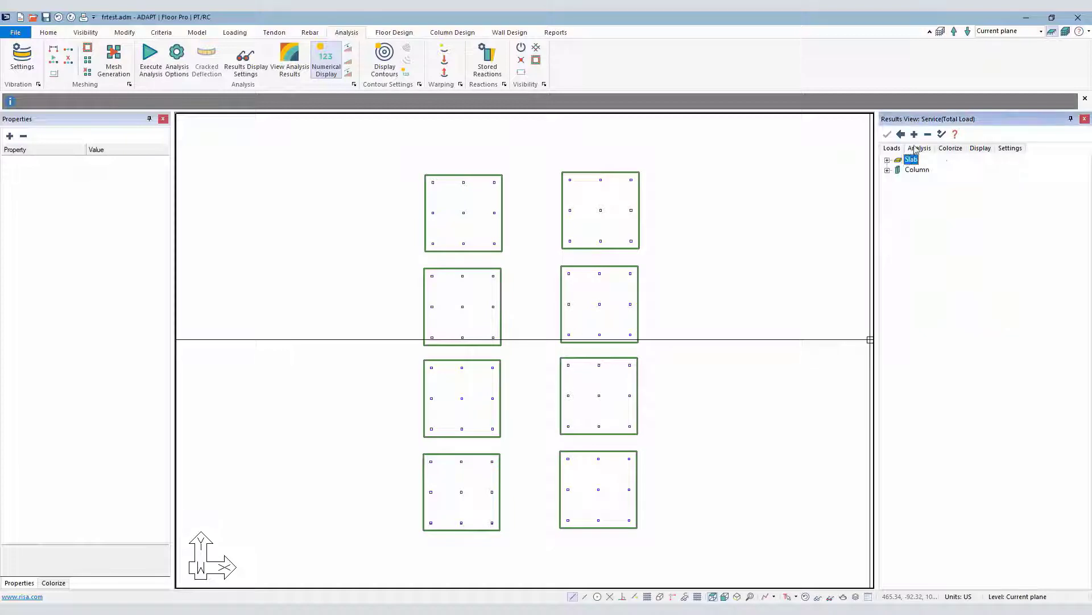
left_click(887, 161)
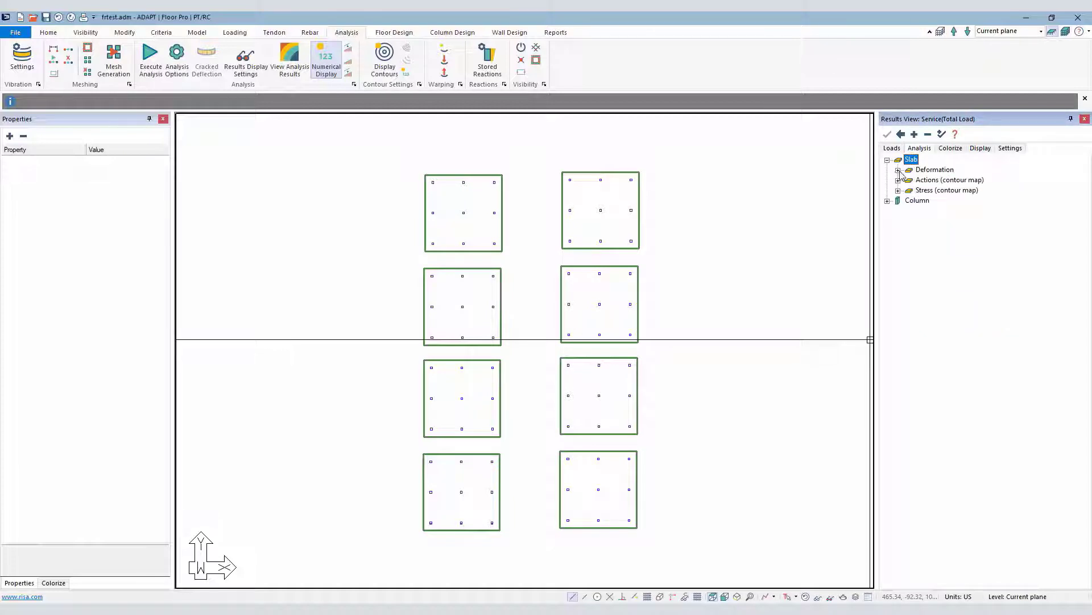
left_click(899, 170)
left_click(918, 200)
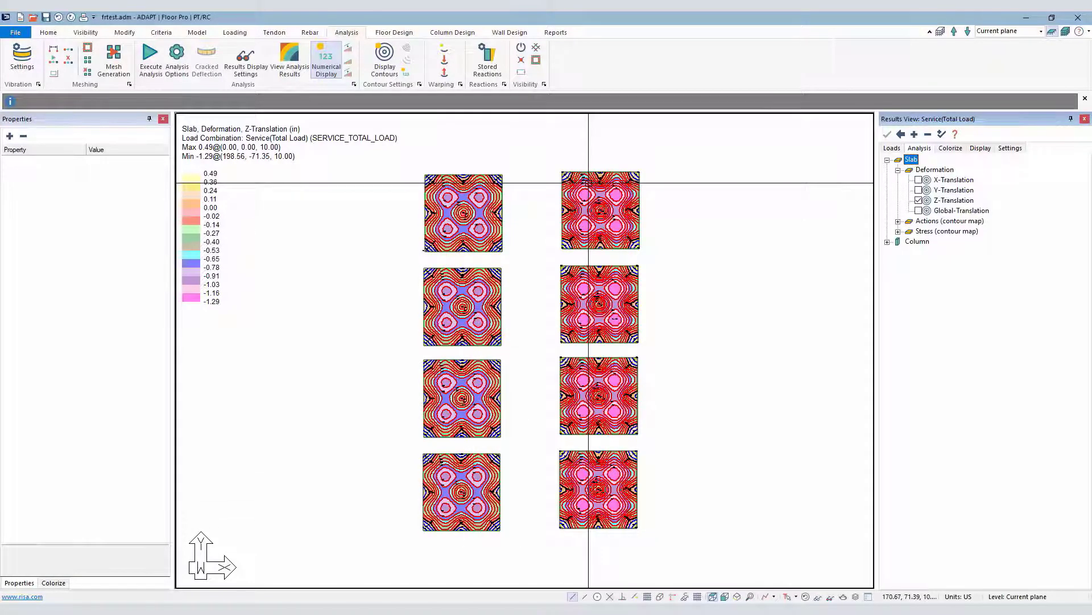
left_click(918, 200)
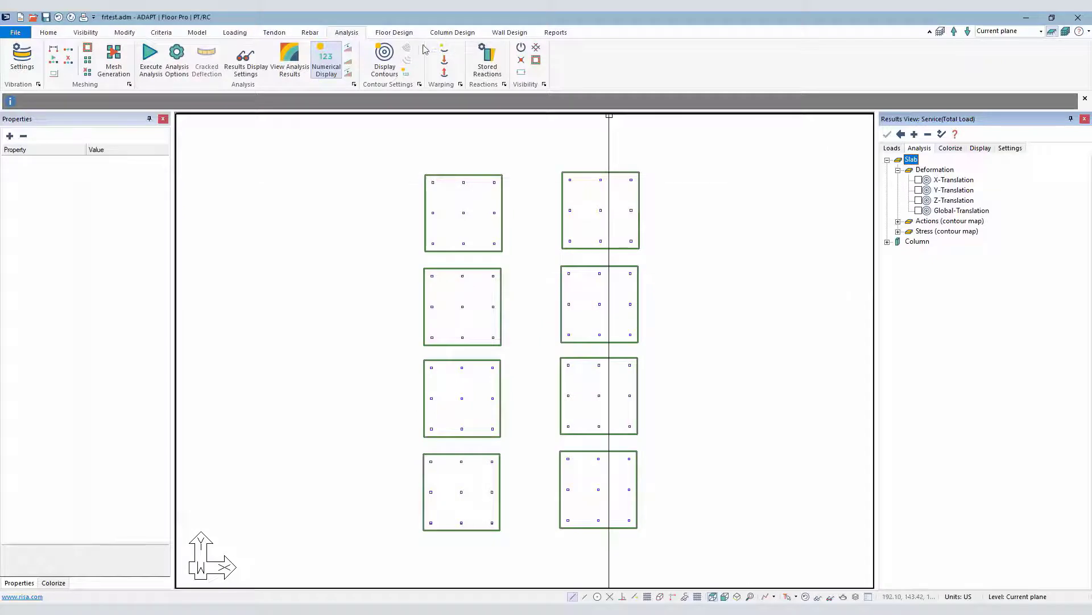
- Run Design the Sections in Floor Design and save the results
left_click(394, 33)
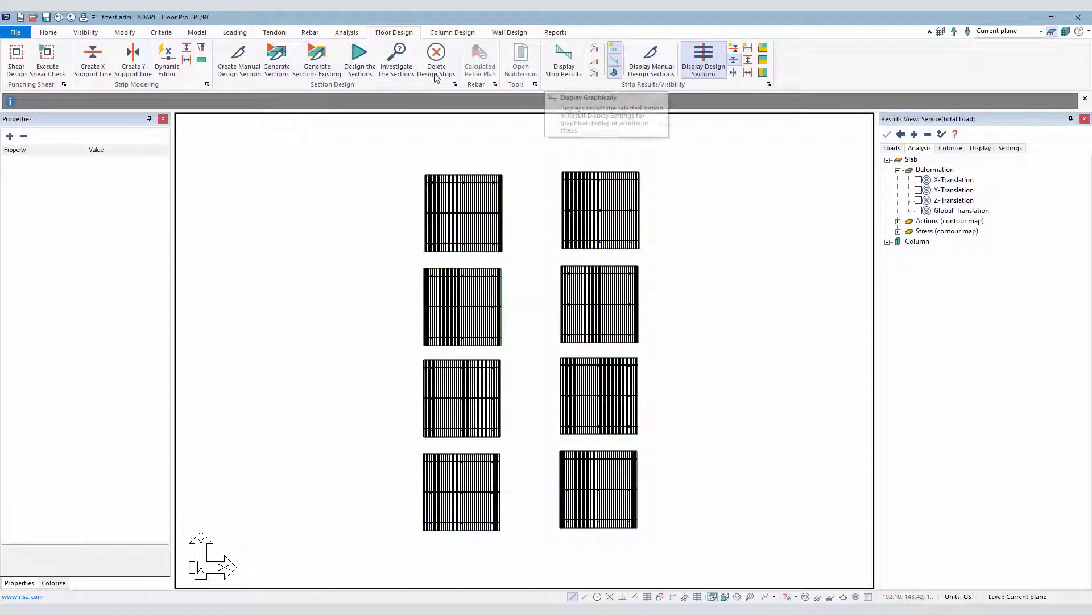
left_click(356, 71)
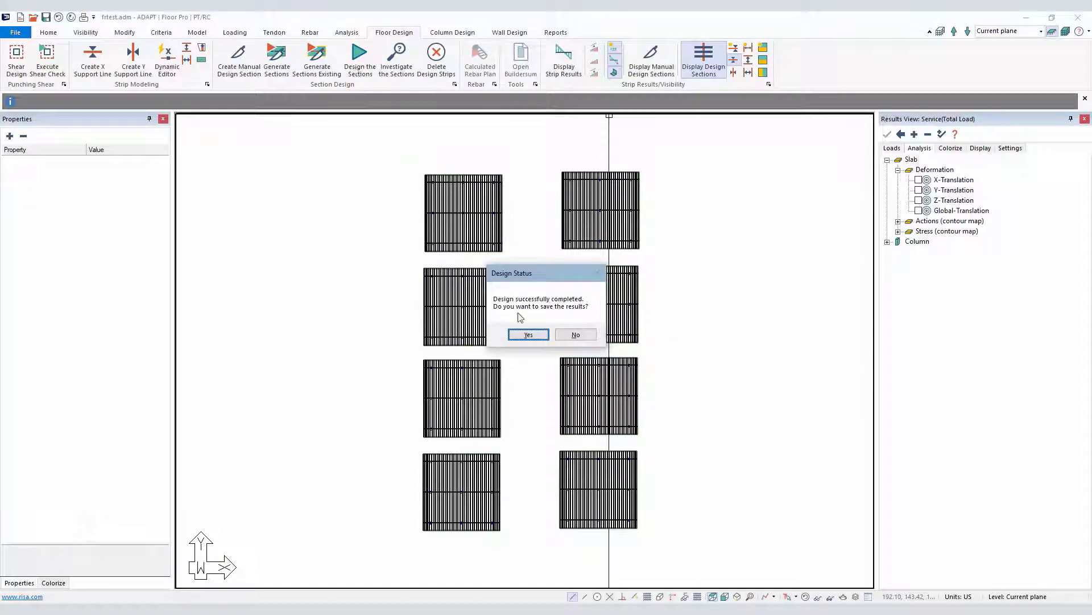
left_click(528, 334)
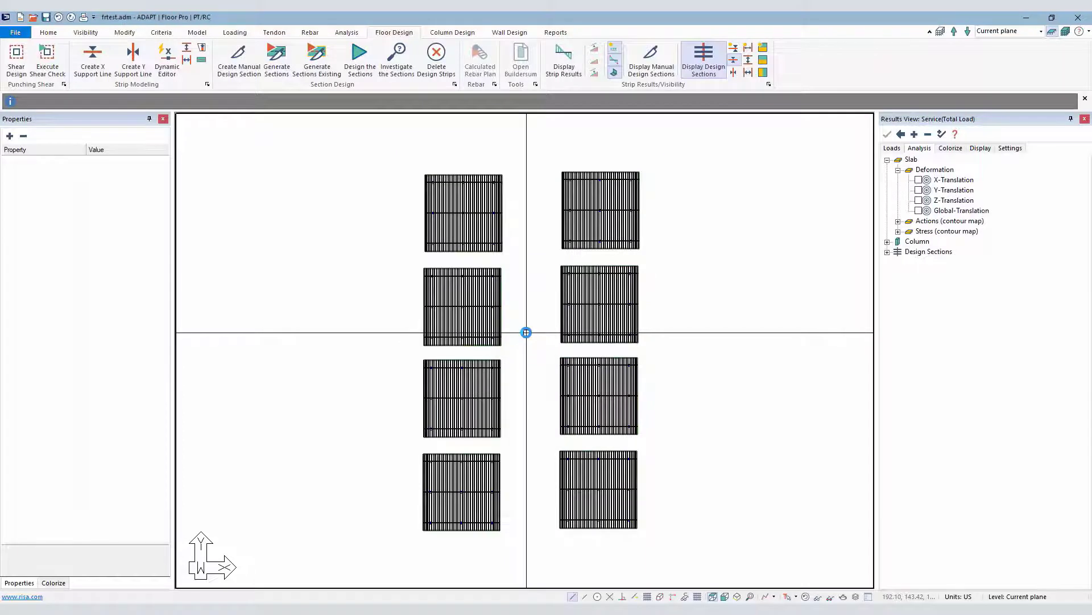
- Run the Cracked Deflection calculation from the Analysis tools
left_click(348, 34)
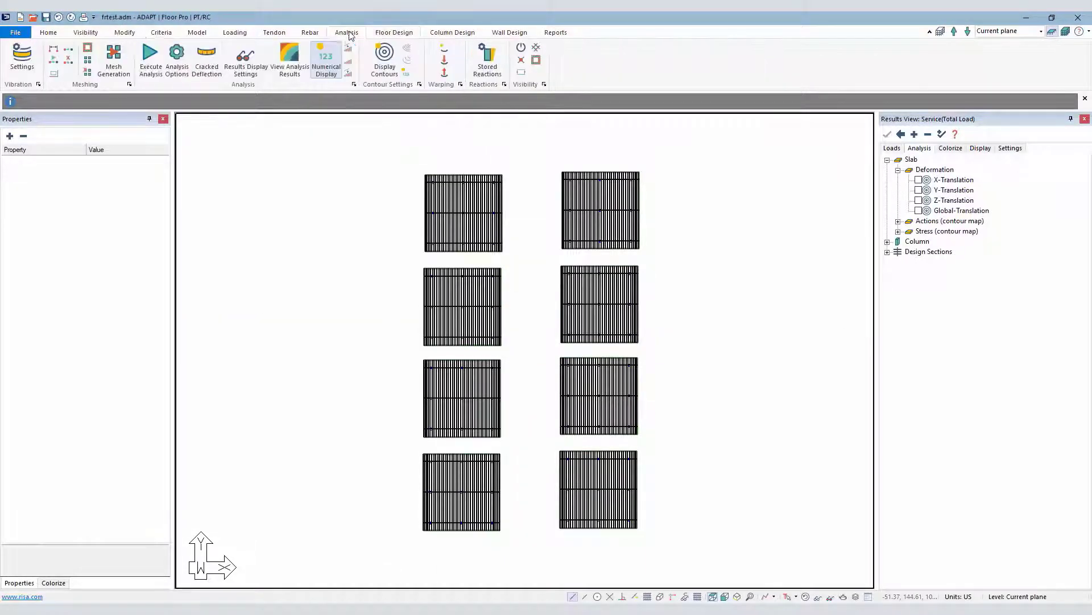
left_click(207, 57)
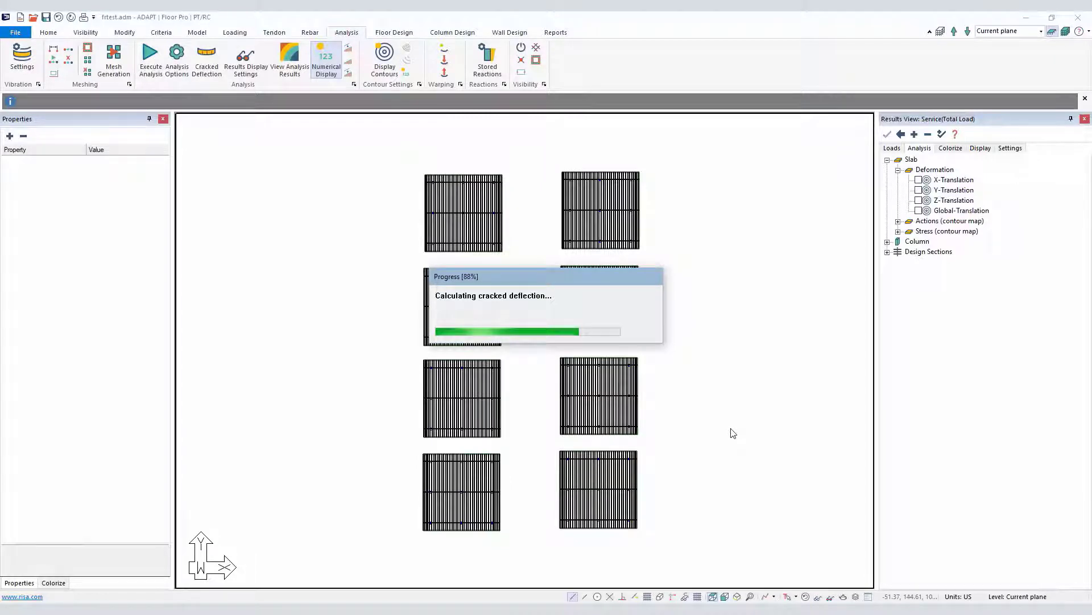
- Hide the design section lines and choose cracked_TOTAL_LOAD as the results combination
left_click(614, 330)
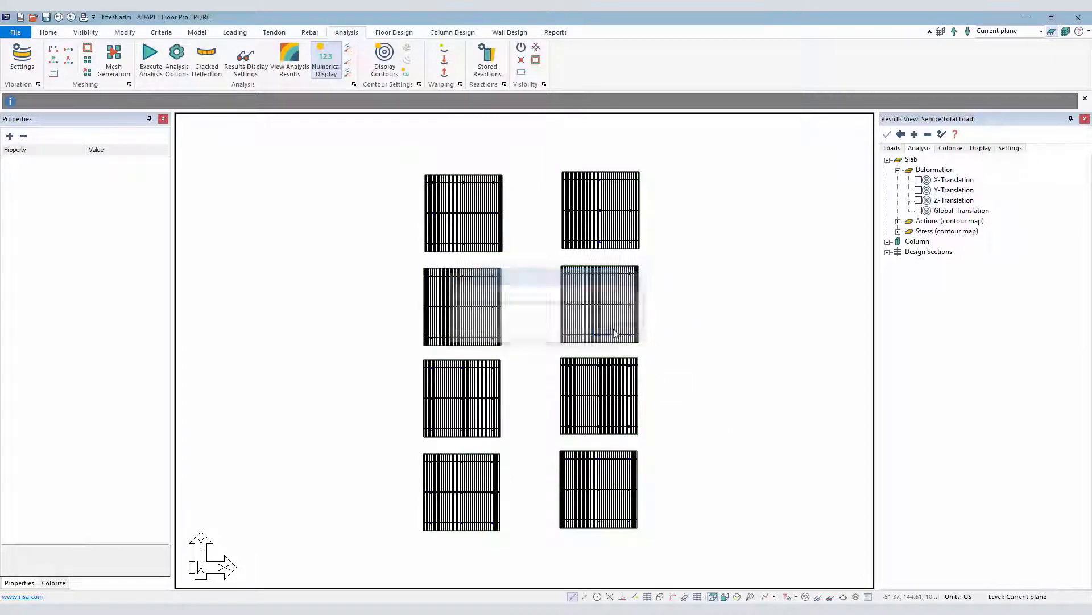
left_click(805, 597)
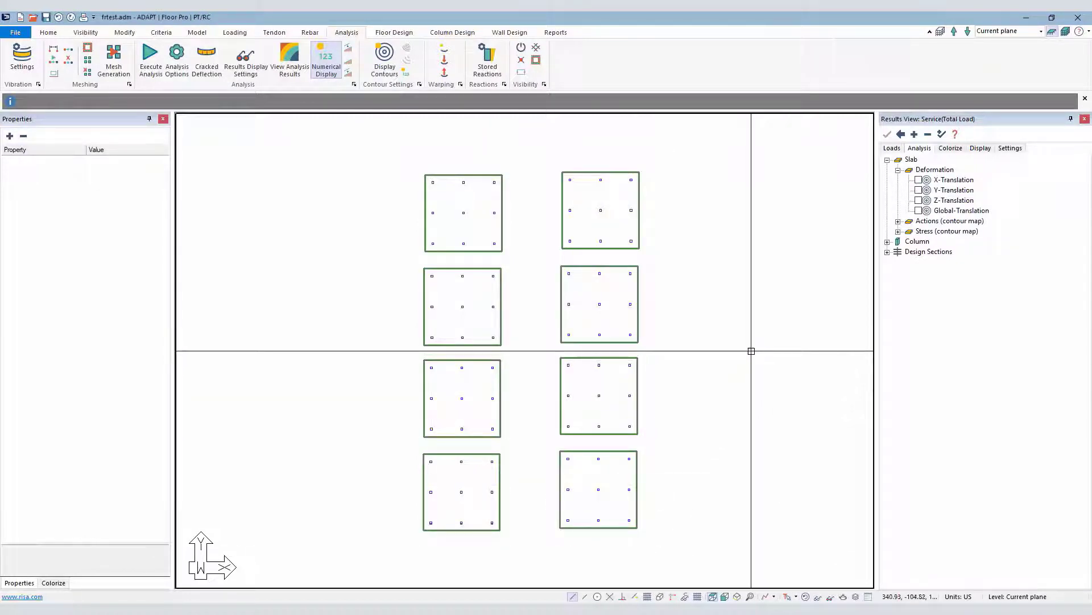
left_click(892, 148)
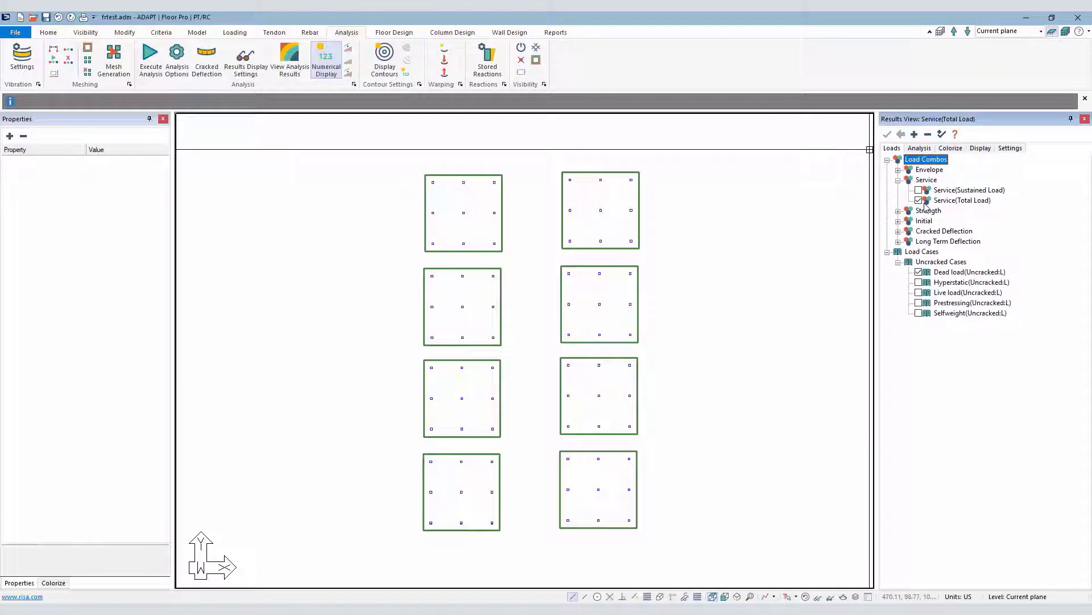
left_click(898, 231)
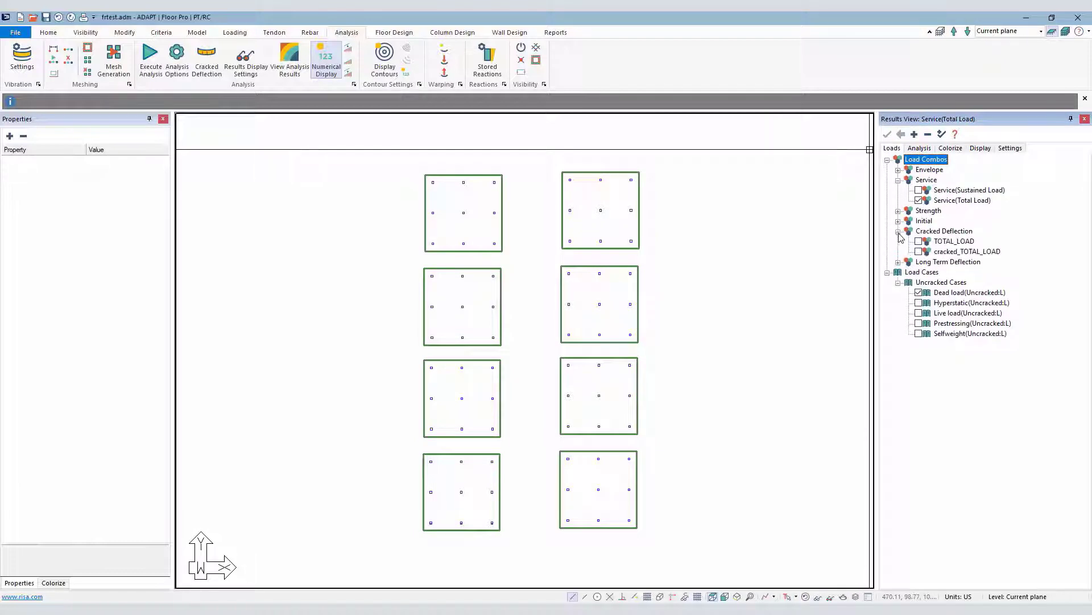
left_click(919, 252)
left_click(898, 262)
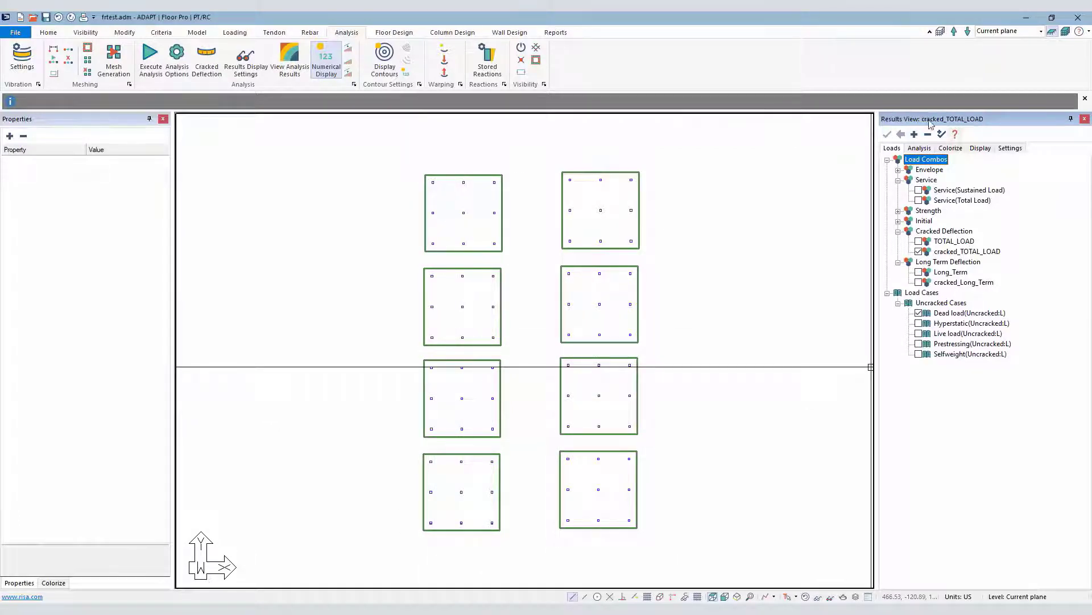
left_click(919, 149)
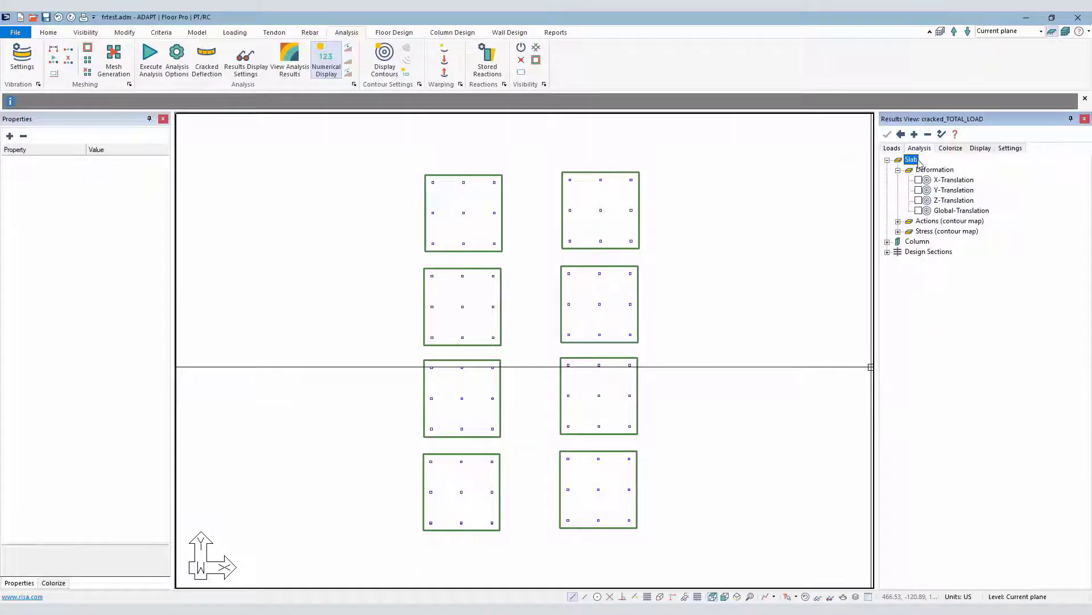
- Tick Z-Translation to plot cracked_TOTAL_LOAD deflections, ranging from 1.40 in to -5.00 in
left_click(918, 201)
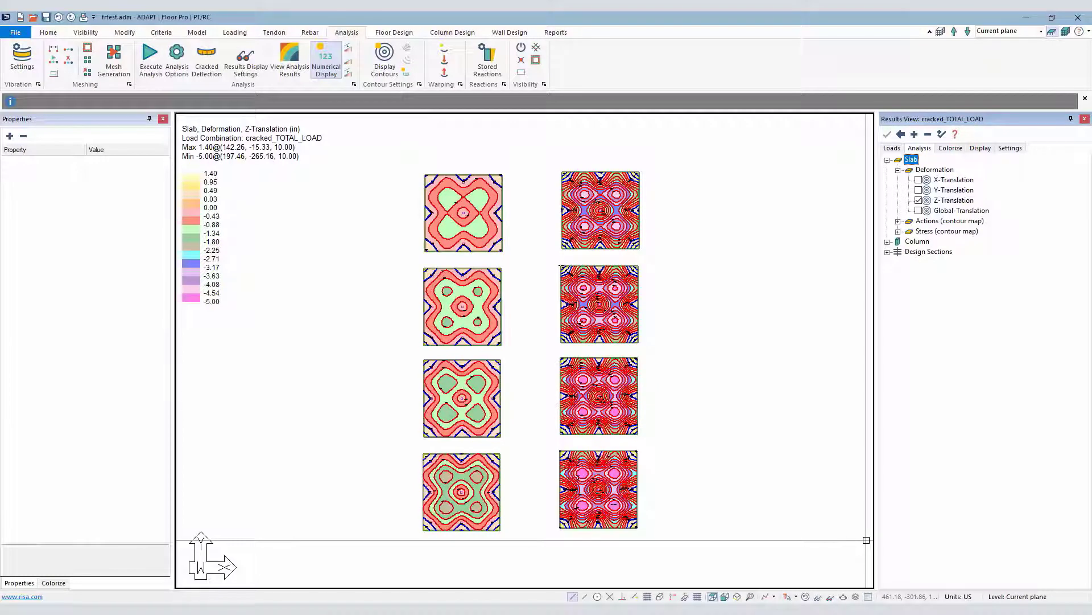
- Draw highlighter notes beside the left slabs, including a 4 by the bottom slab
left_click(890, 391)
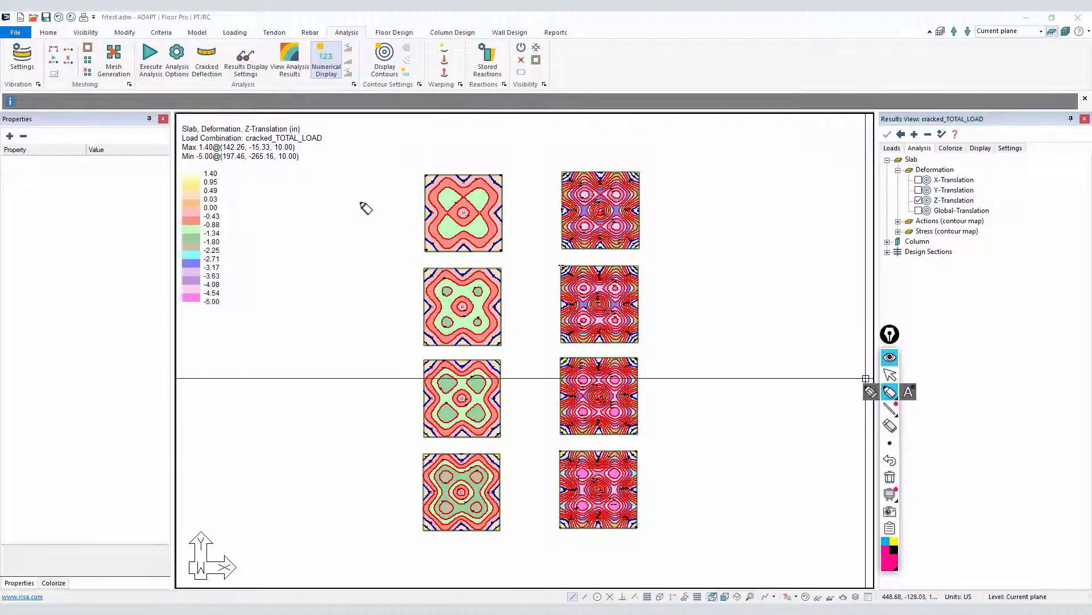
mouse_move(359, 202)
left_mouse_down()
mouse_move(389, 202)
mouse_move(369, 282)
mouse_move(380, 414)
left_mouse_up()
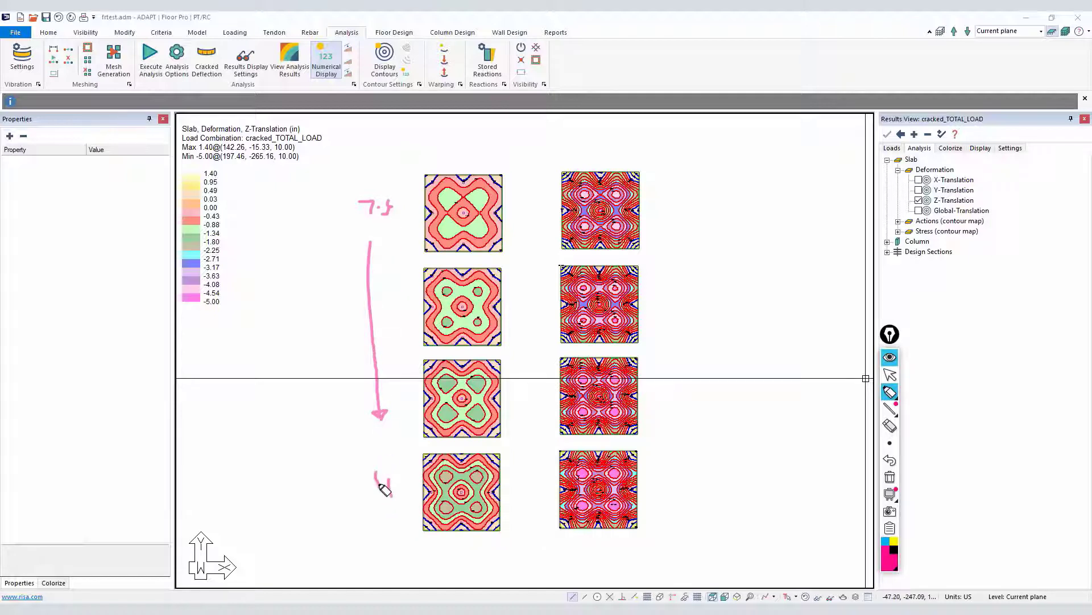
left_click_drag(391, 485, 401, 487)
left_click_drag(390, 478, 390, 497)
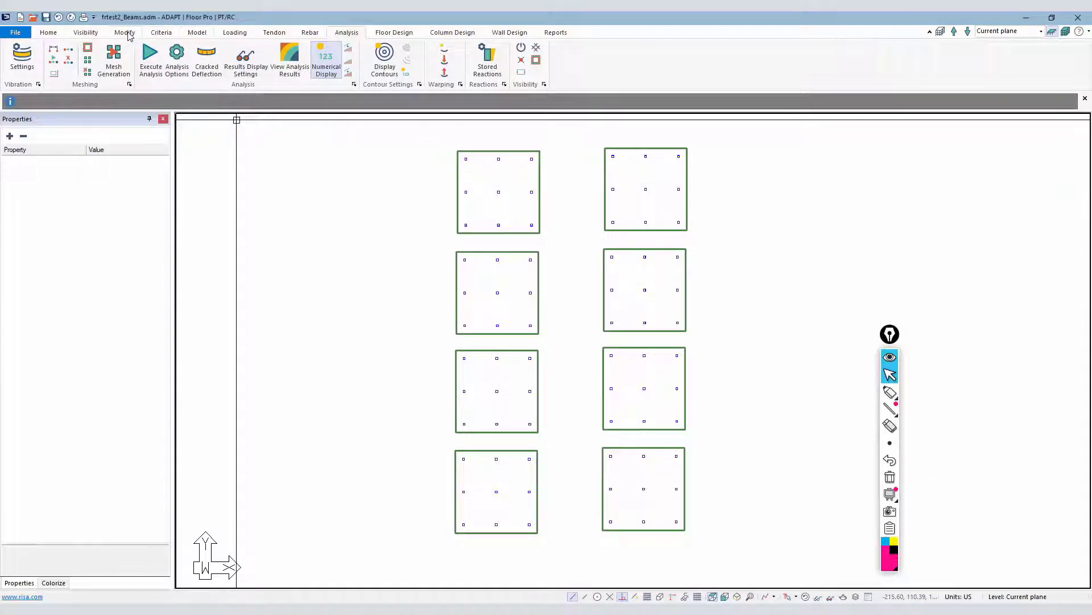
- Turn on beam visibility in every slab panel and bring up the tendon layouts
left_click(194, 33)
left_click(579, 67)
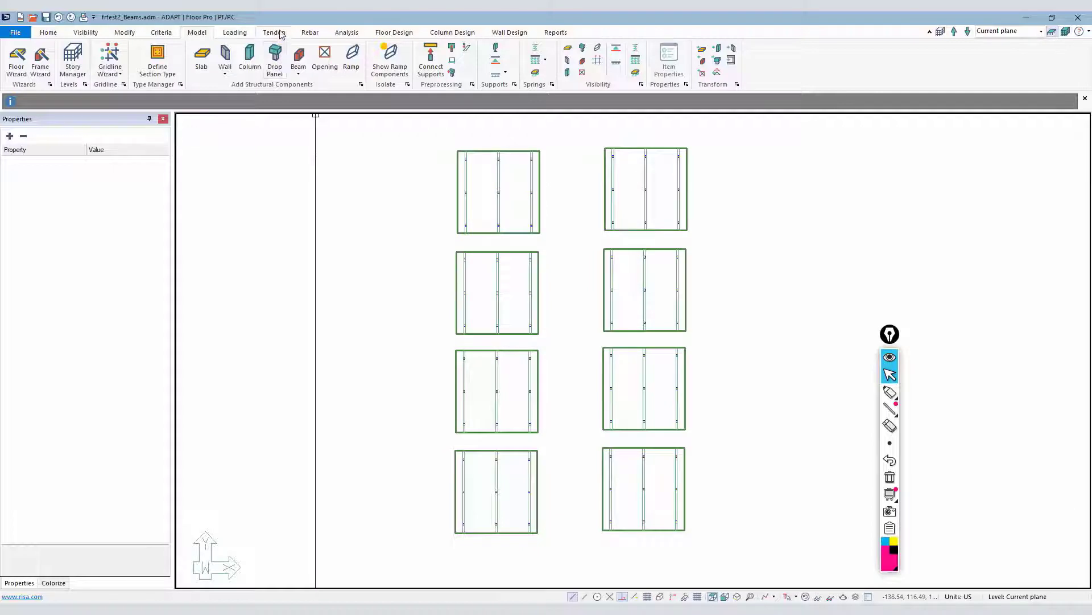
left_click(274, 31)
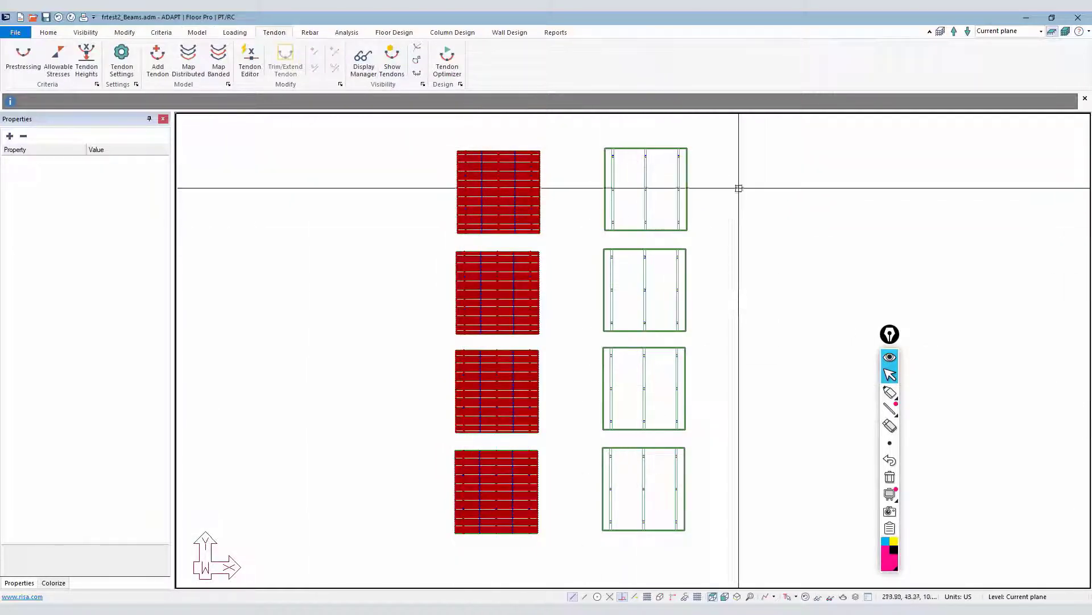
- Hide the tendons and analyse the beam model, finishing with 192 tendons
left_click(391, 65)
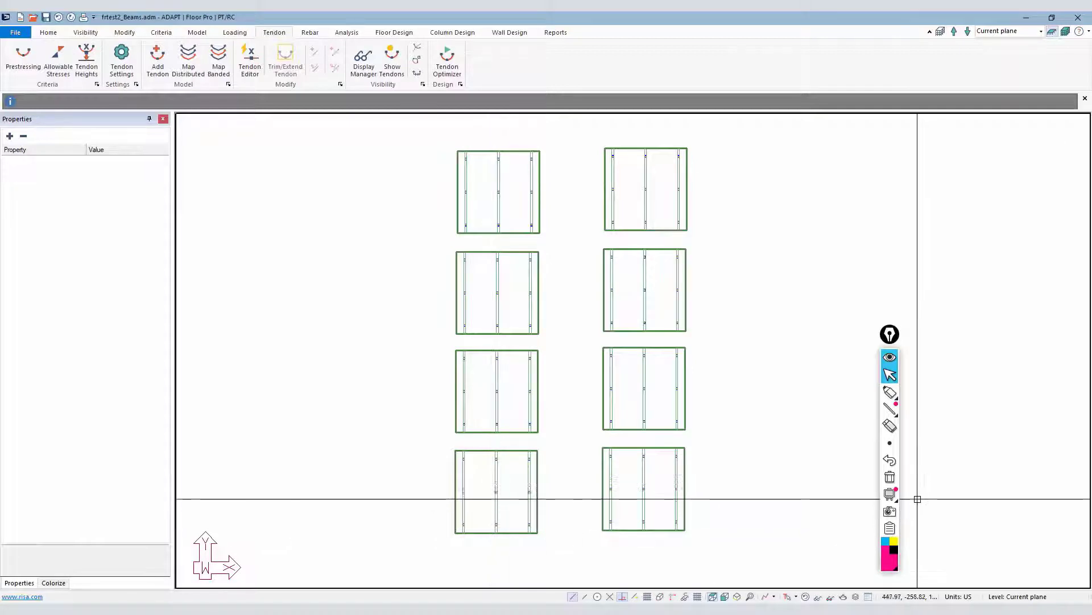
left_click_drag(890, 335, 1020, 399)
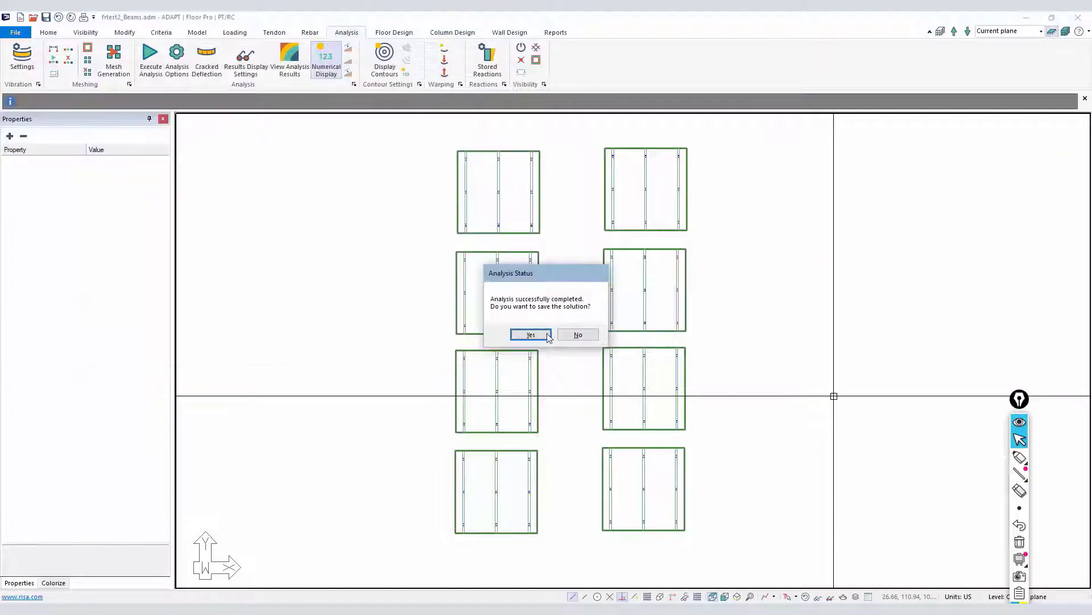
- Save the analysis solution and generate design sections across every slab
left_click(530, 335)
left_click(380, 34)
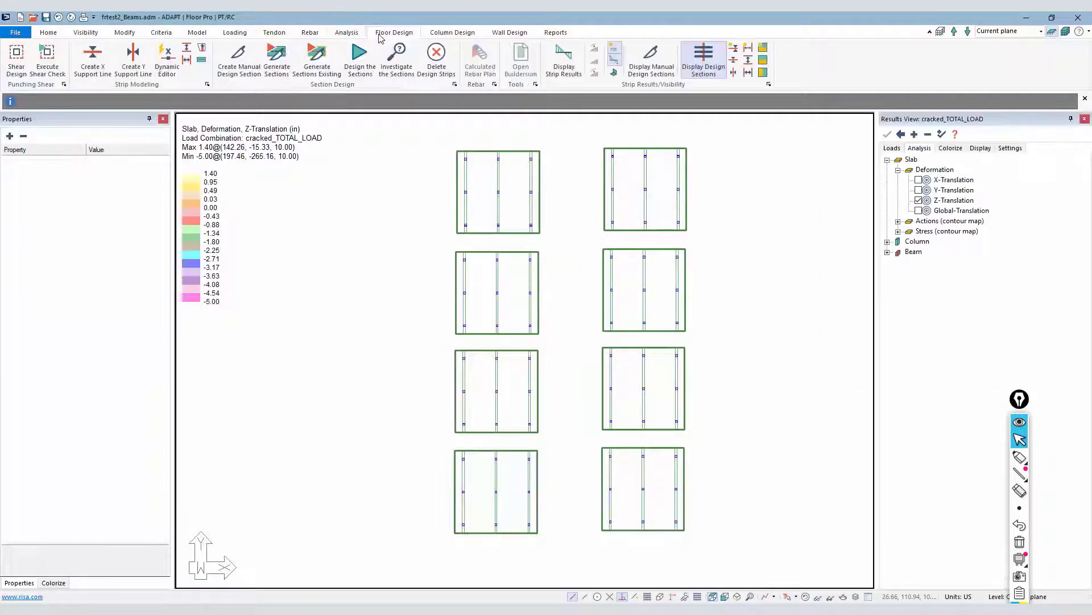
left_click(283, 68)
- Zoom in and inspect the first slab's support line properties, then close them
scroll(444, 193, "up", 2)
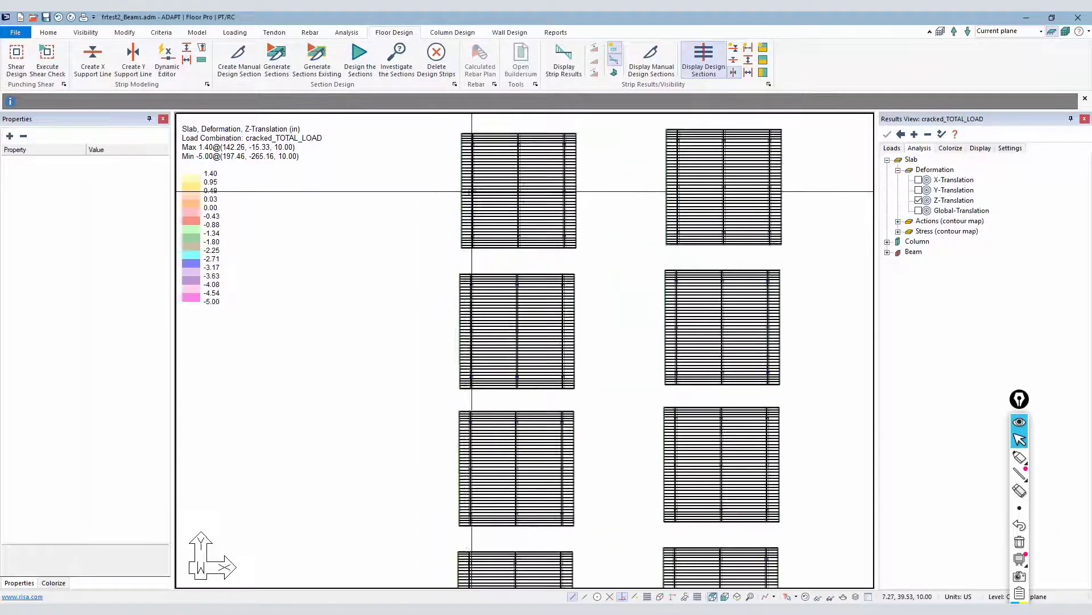
scroll(472, 192, "up", 1)
double_click(503, 138)
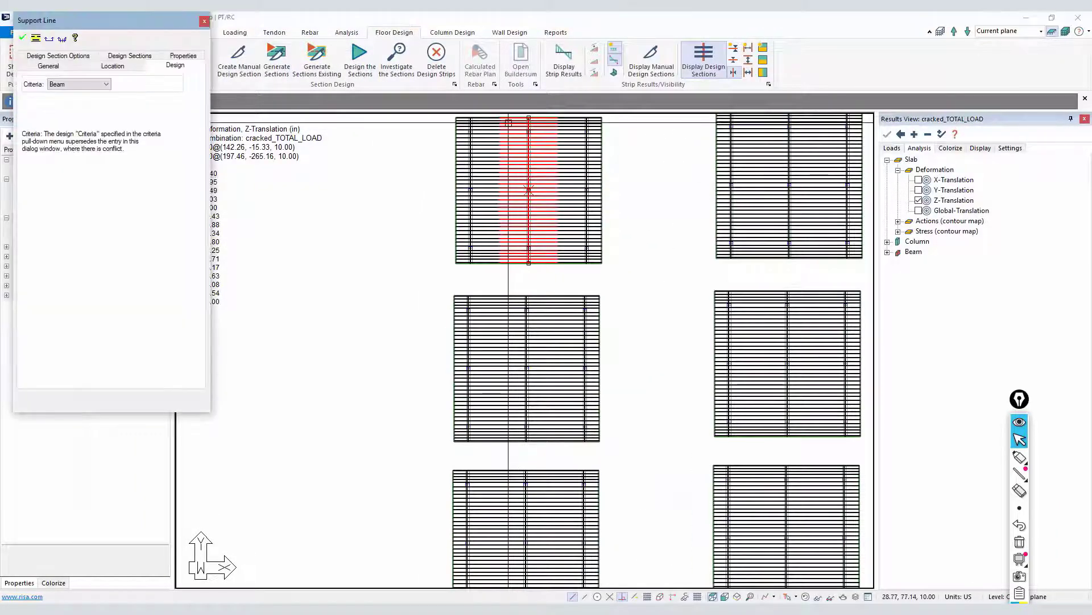
key("Escape")
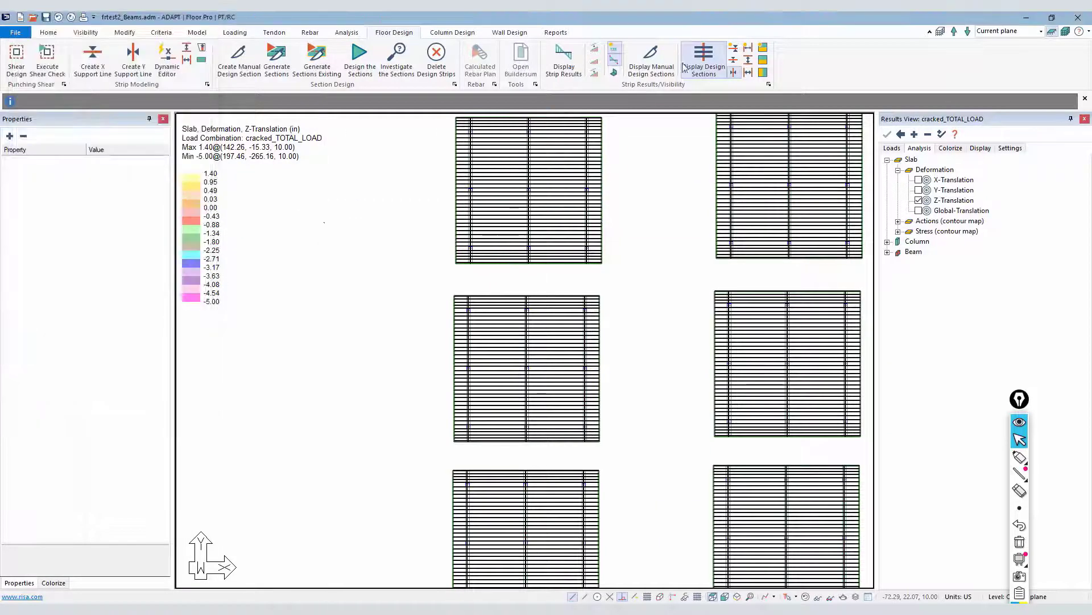
- Toggle Display Design Sections off and back on, then zoom out to all eight strips
left_click(734, 74)
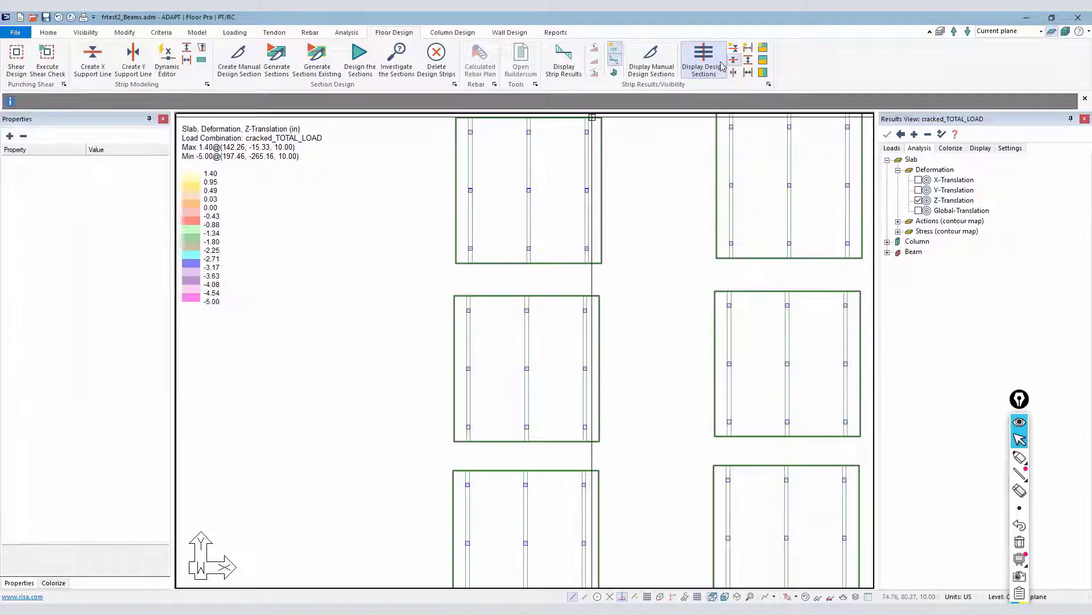
left_click(734, 63)
left_click(735, 63)
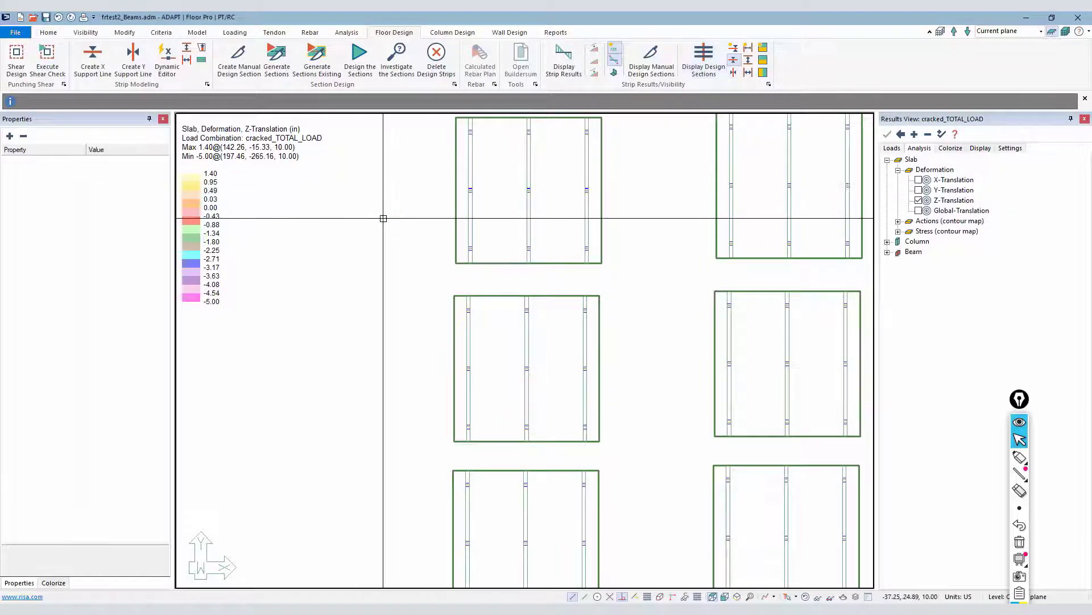
scroll(376, 217, "down", 1)
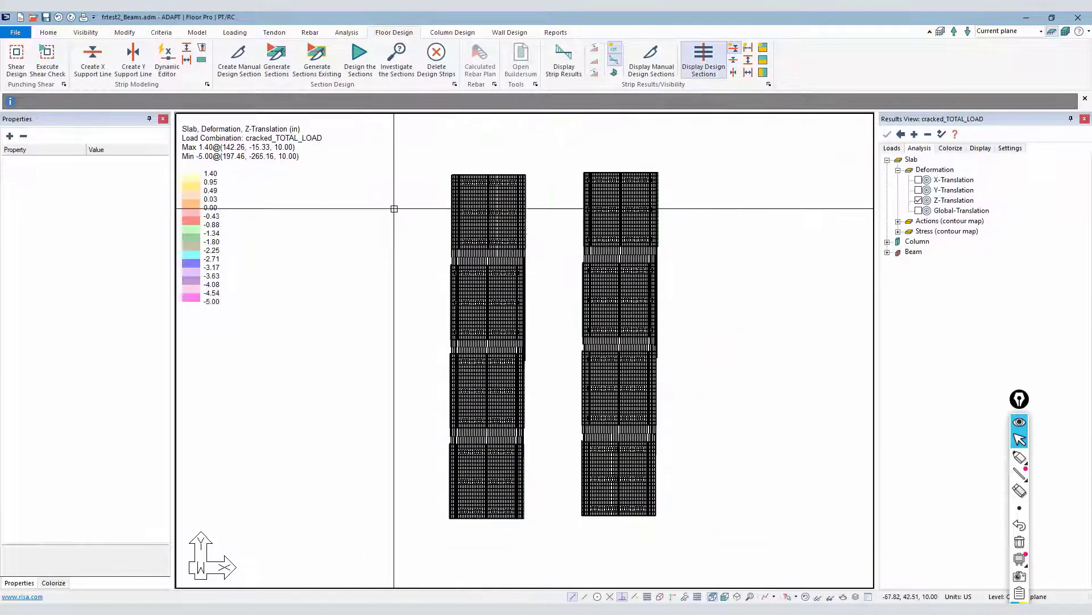
- Check the top support line's properties to confirm the one-way slab criteria
scroll(514, 182, "up", 4)
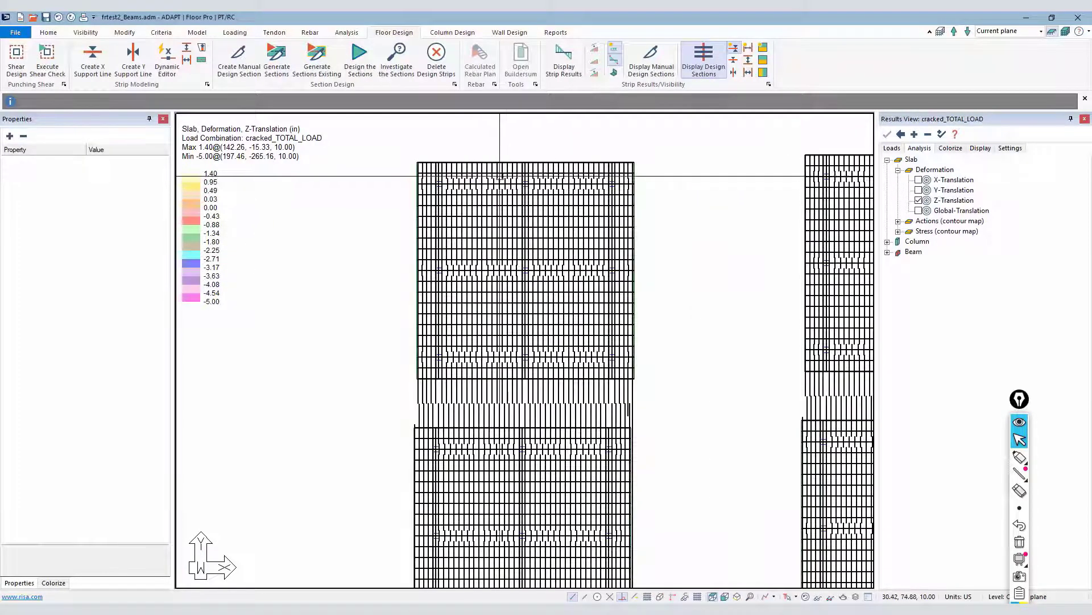
double_click(500, 173)
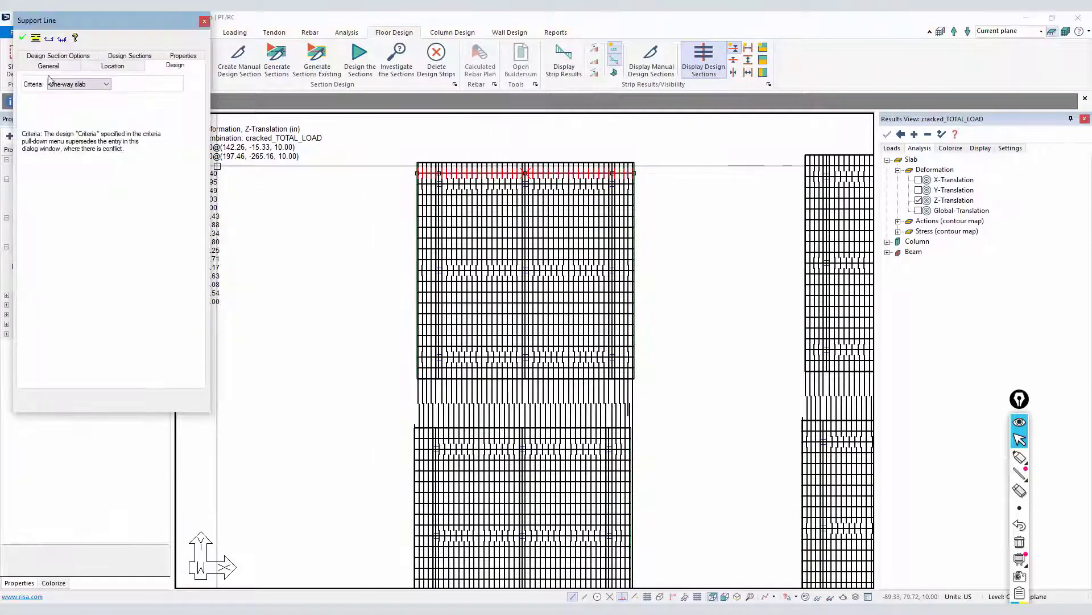
key("Escape")
scroll(353, 195, "down", 3)
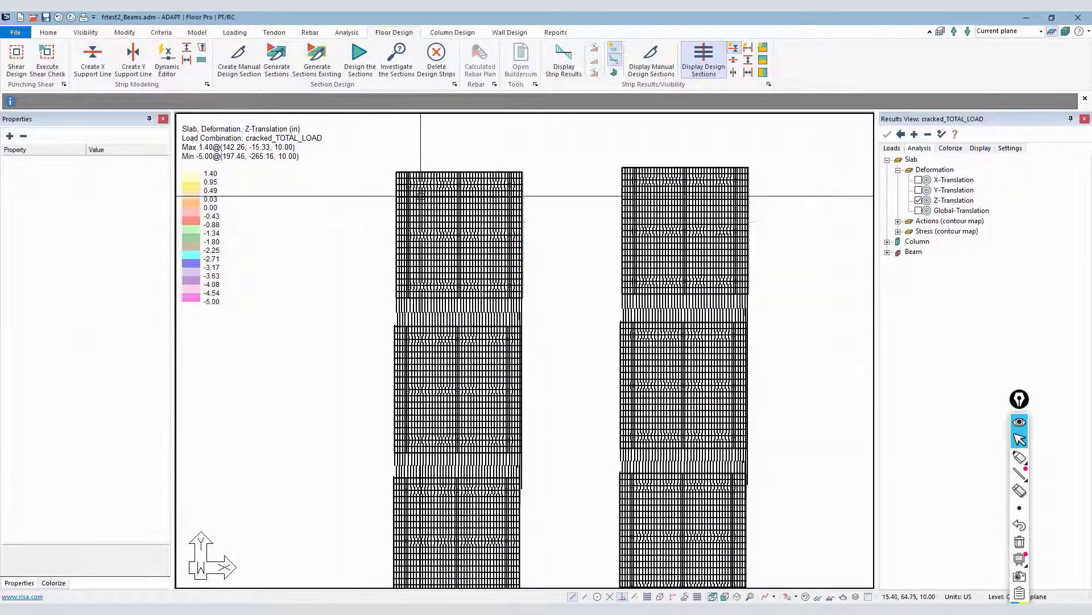
- Select and inspect Support Line 137, deselect it, and zoom out to fit all eight strips
middle_click_drag(529, 337, 555, 255)
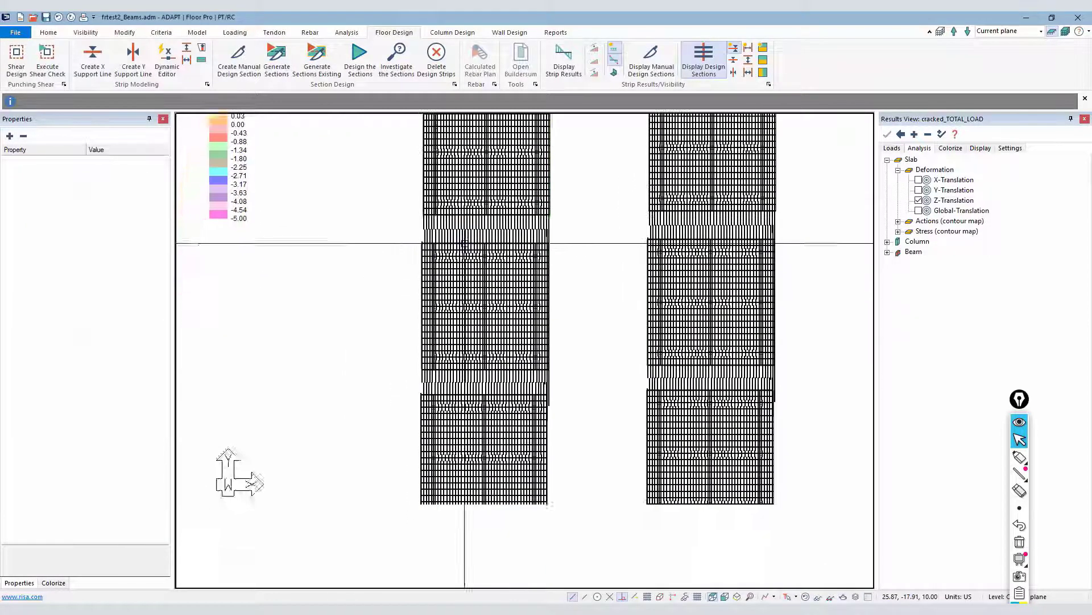
scroll(677, 239, "up", 2)
left_click(714, 206)
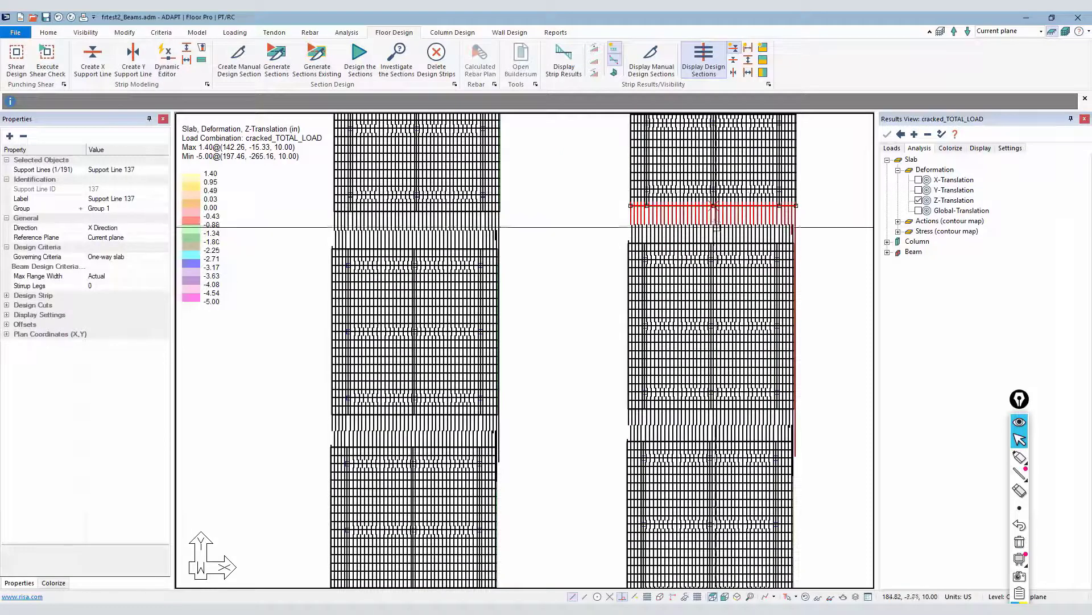
scroll(589, 239, "down", 1)
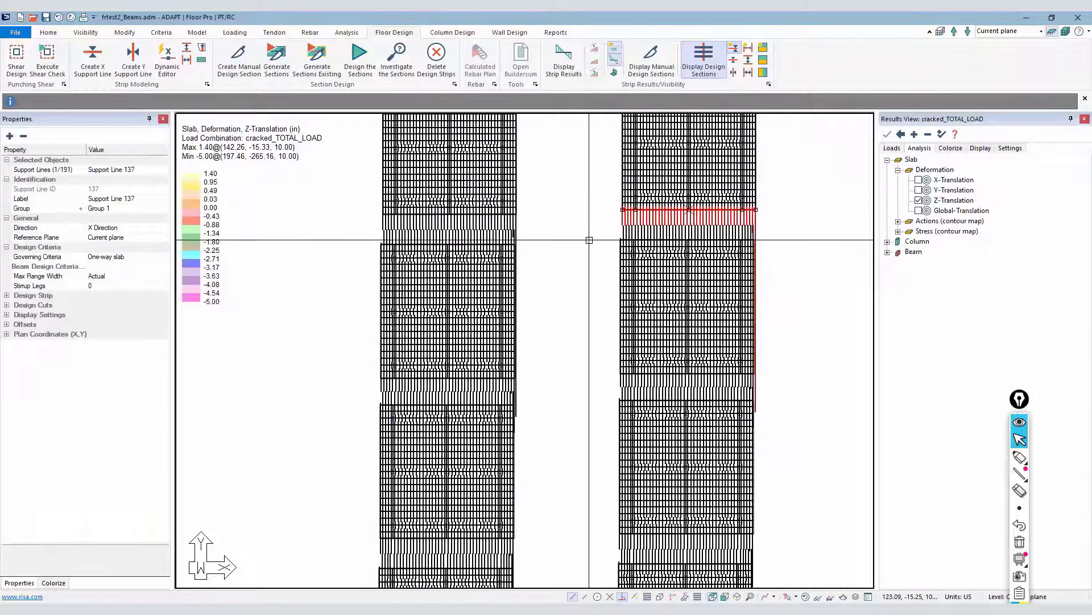
key("Escape")
scroll(643, 239, "down", 1)
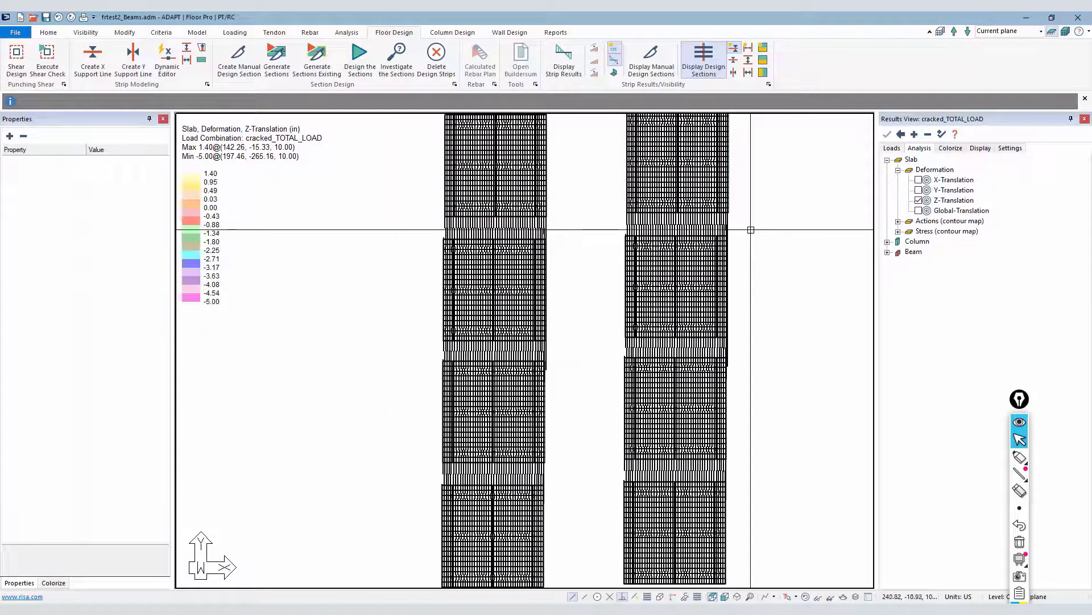
left_click(395, 225)
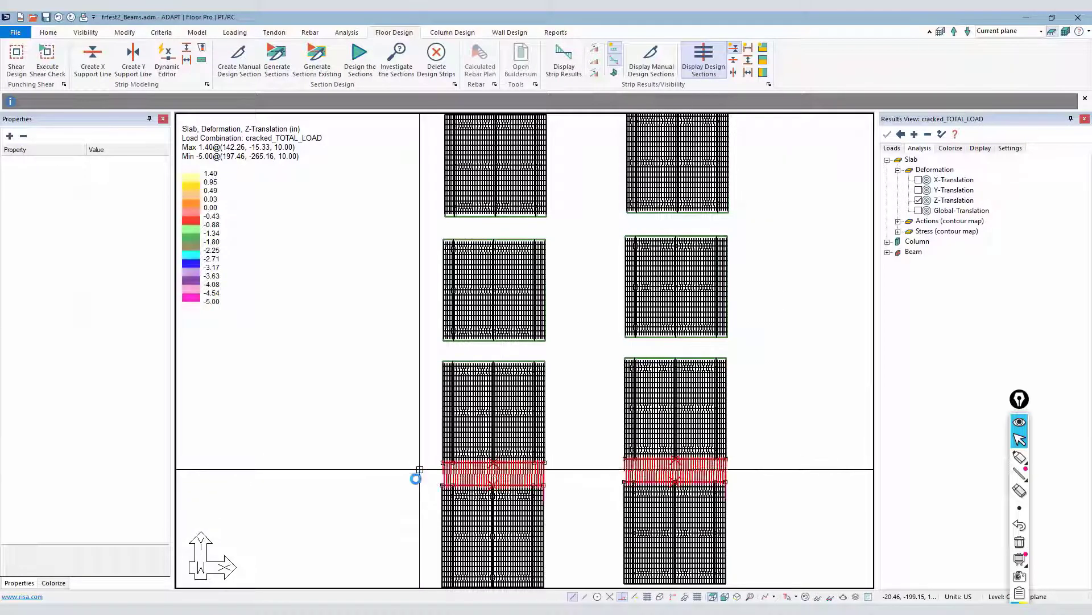
scroll(427, 298, "down", 2)
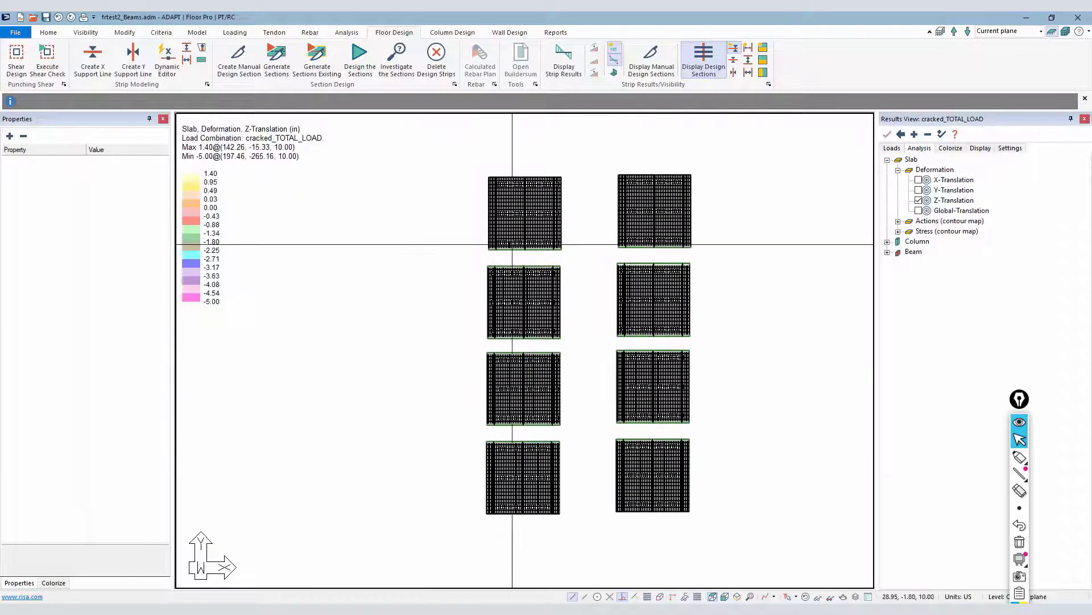
- Design all generated sections and save the section design results
left_click(352, 75)
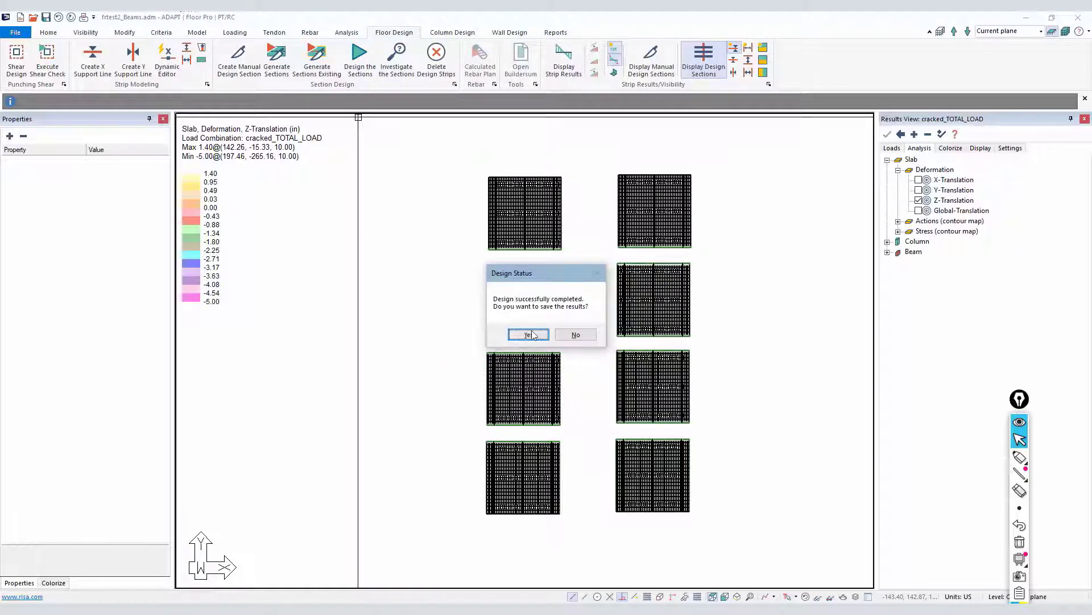
left_click(529, 334)
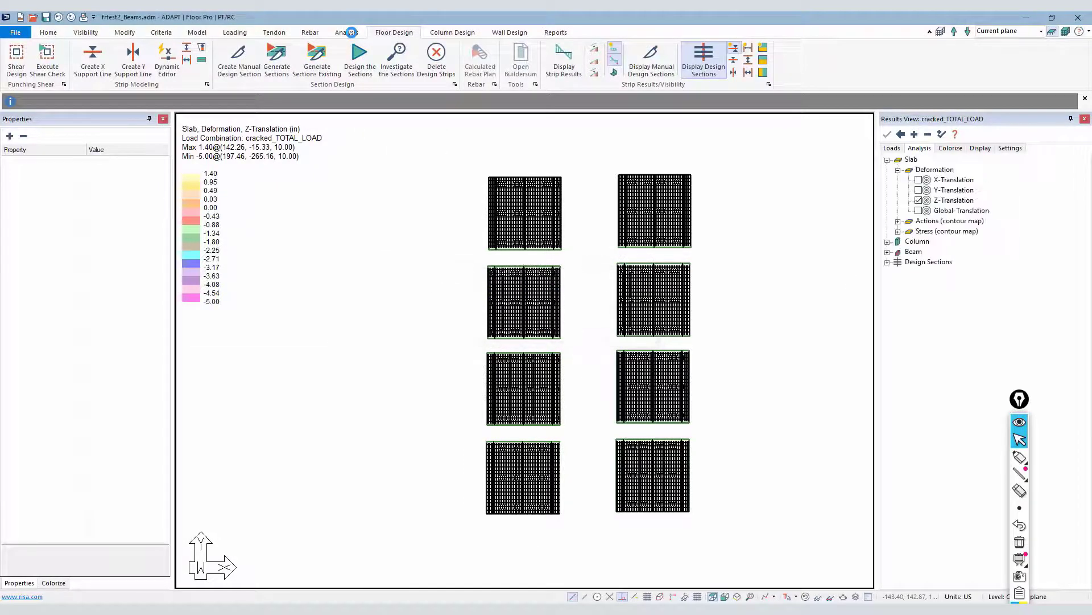
left_click(347, 33)
- Run Cracked Deflection and confirm completion to show cracked_TOTAL_LOAD Z-translation contours
left_click(206, 60)
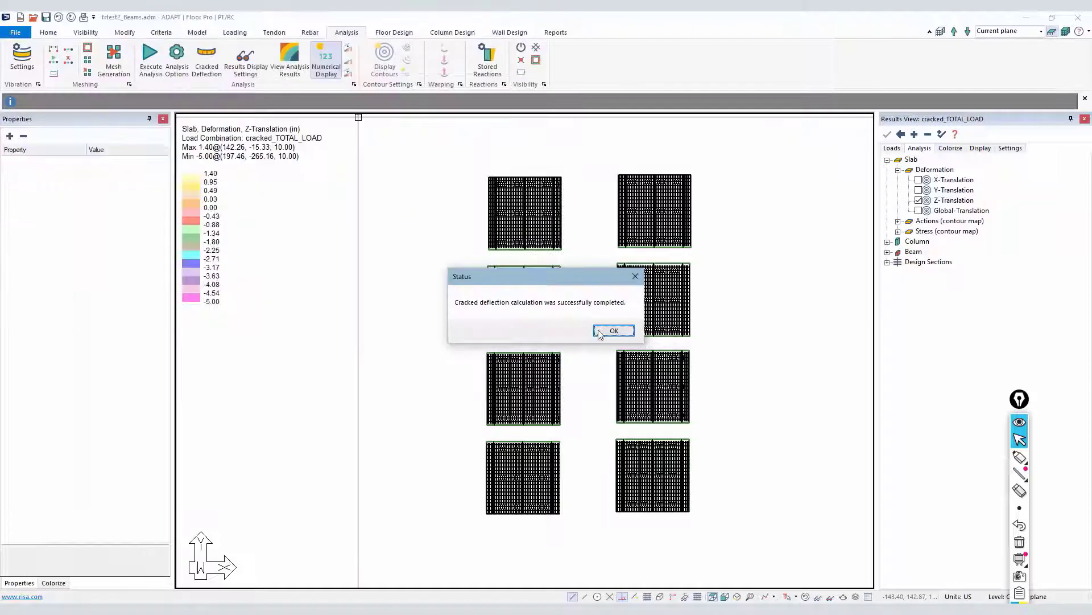
left_click(614, 330)
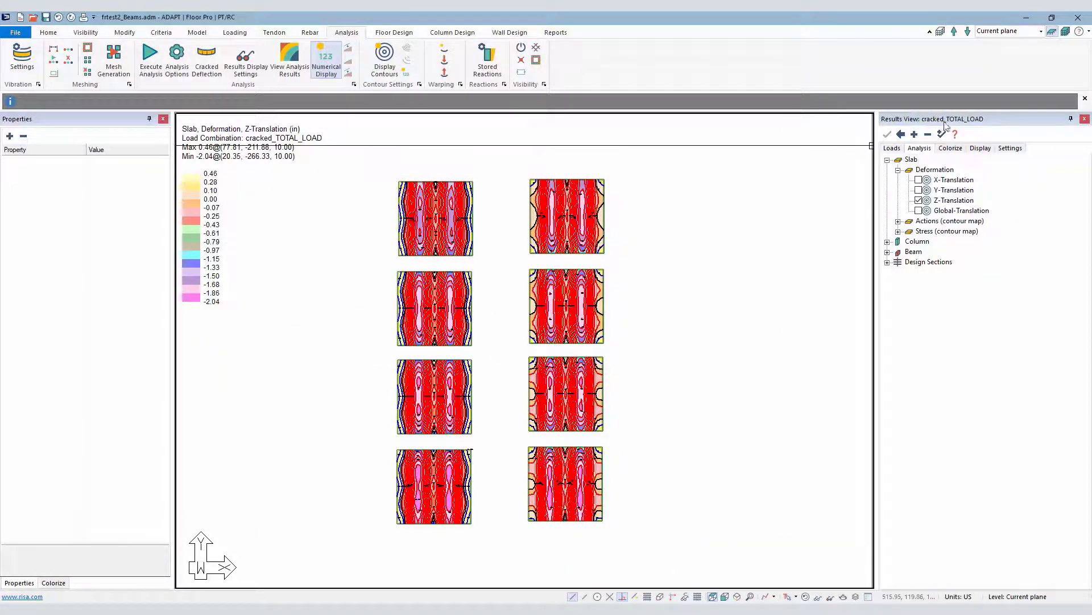
- Switch the contours to the cracked_Long_Term combination under Long Term Deflection
left_click(893, 150)
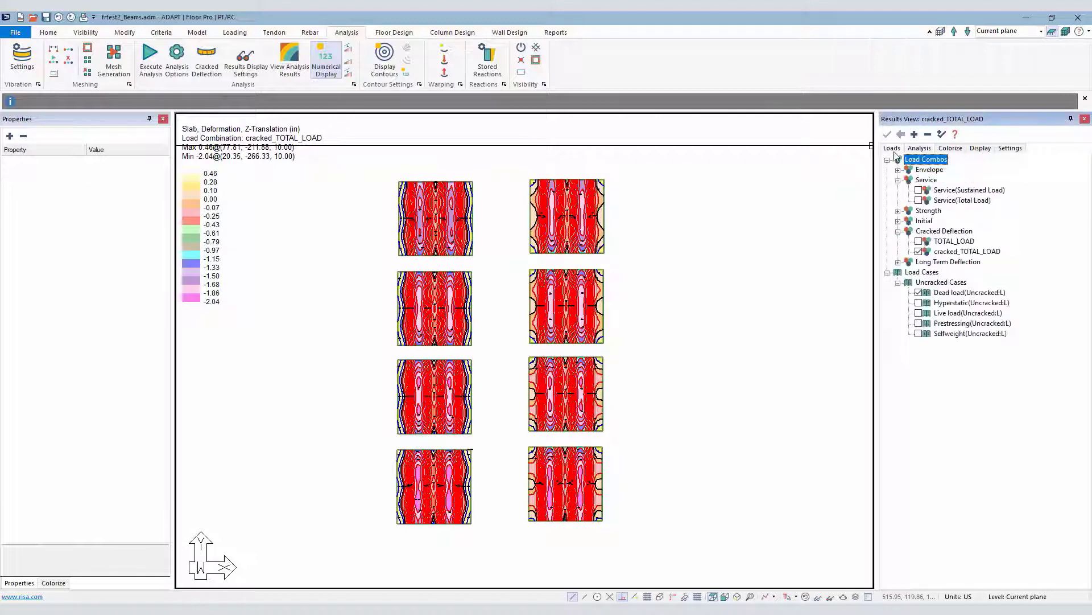
left_click(898, 262)
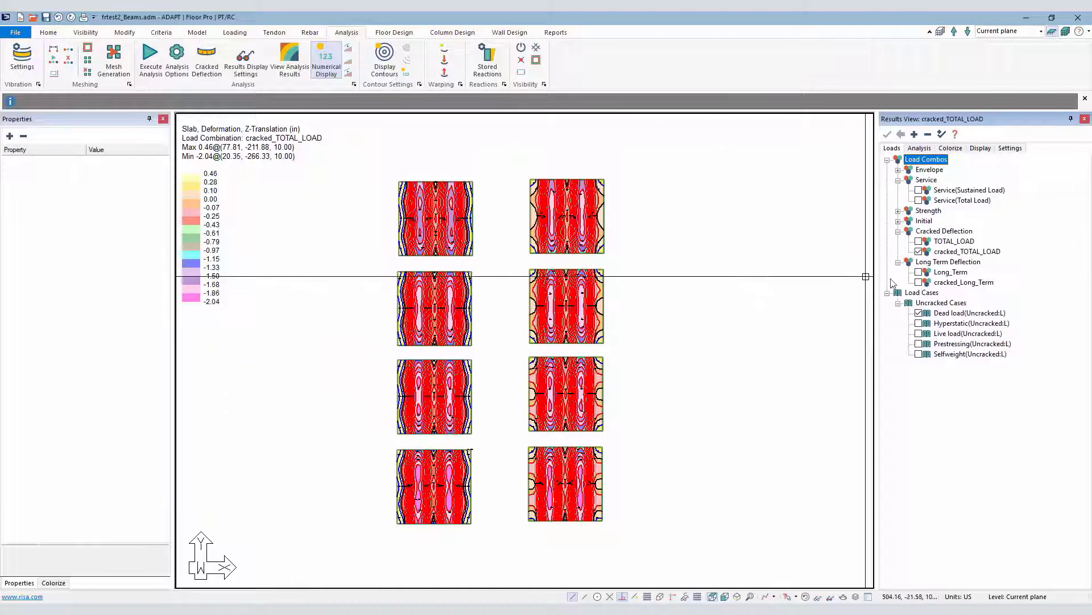
left_click(919, 283)
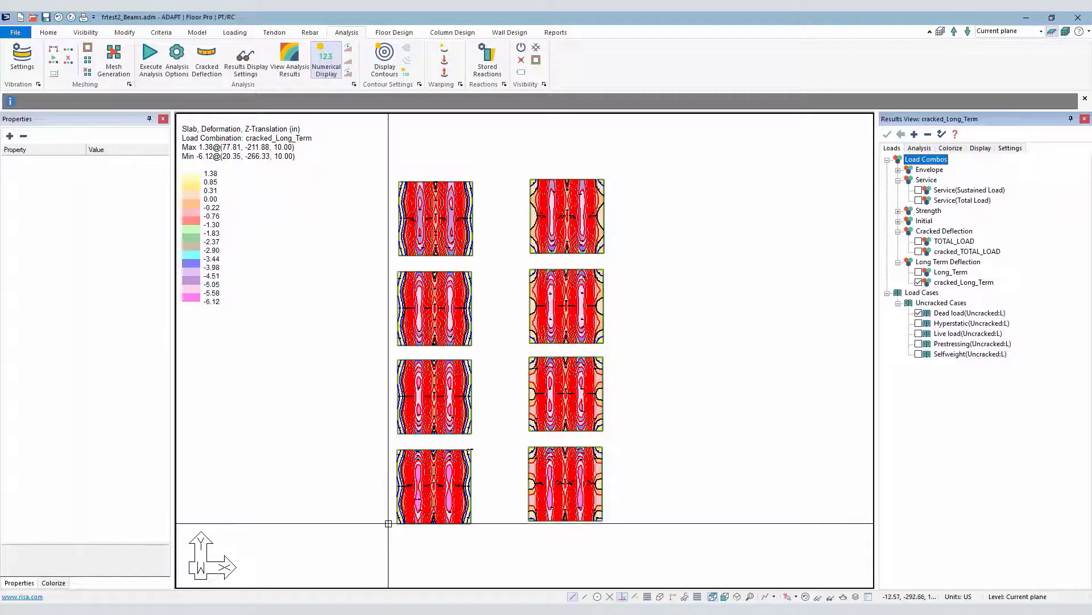
- Turn off Z-Translation contours, reselect cracked_TOTAL_LOAD, and expand the Beam diagram result types
left_click(926, 148)
left_click(918, 200)
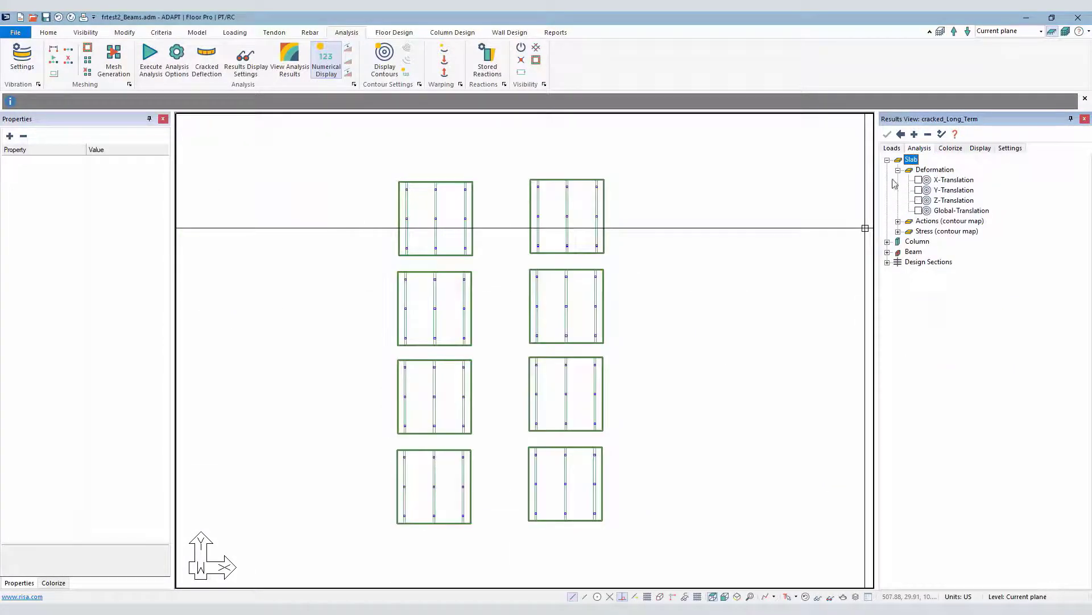
left_click(889, 149)
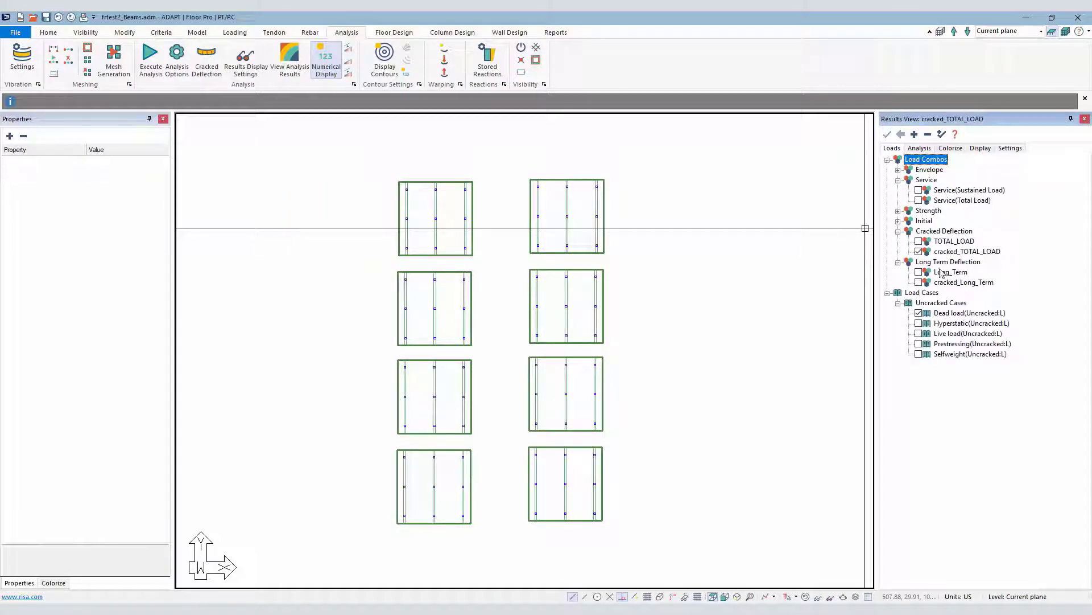
left_click(913, 148)
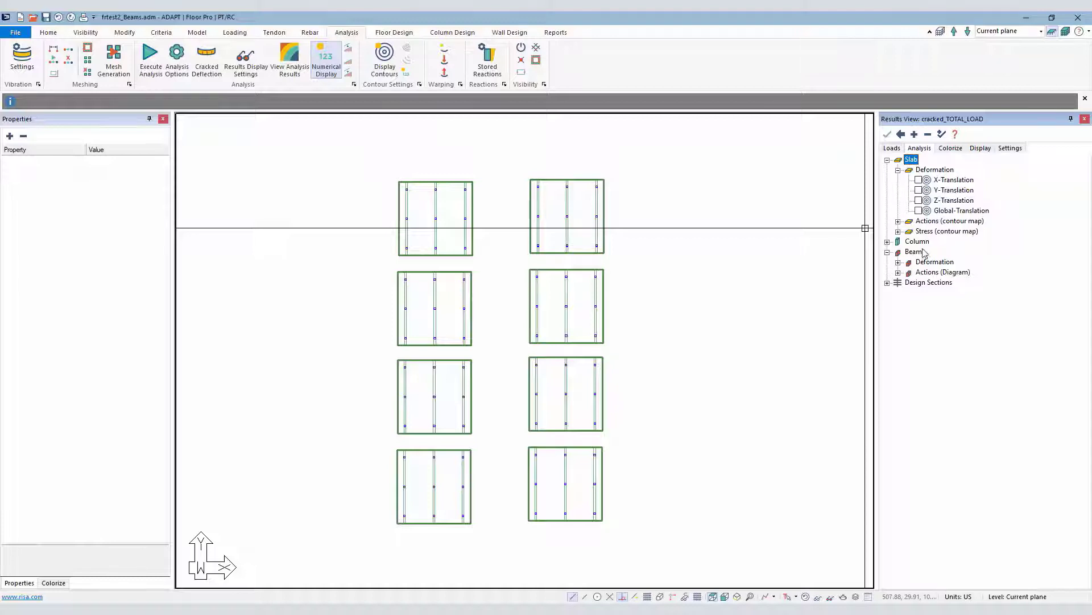
left_click(899, 273)
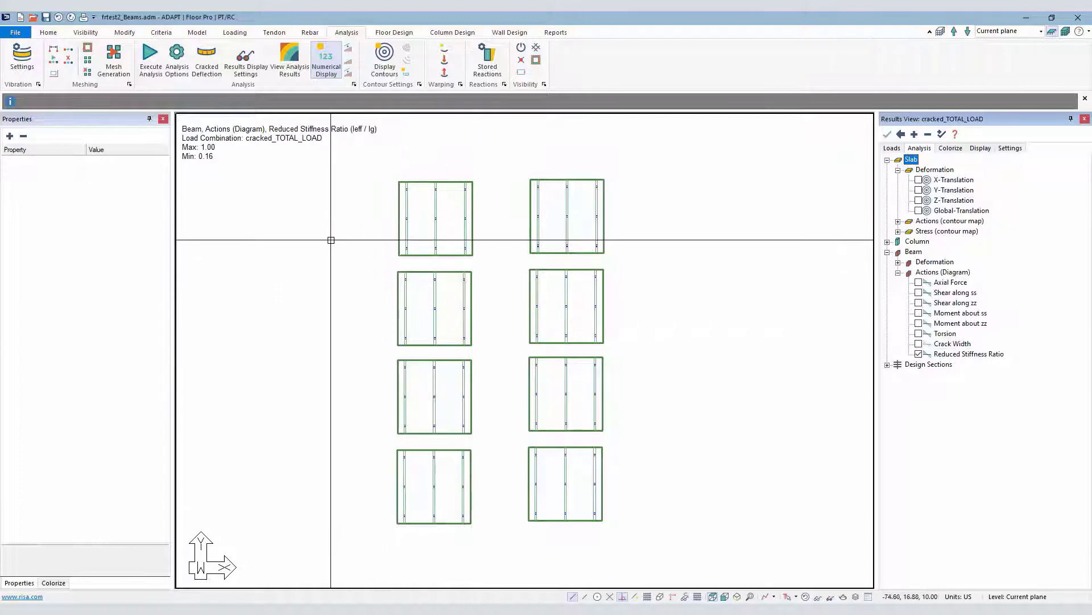
scroll(337, 232, "up", 1)
scroll(337, 232, "up", 2)
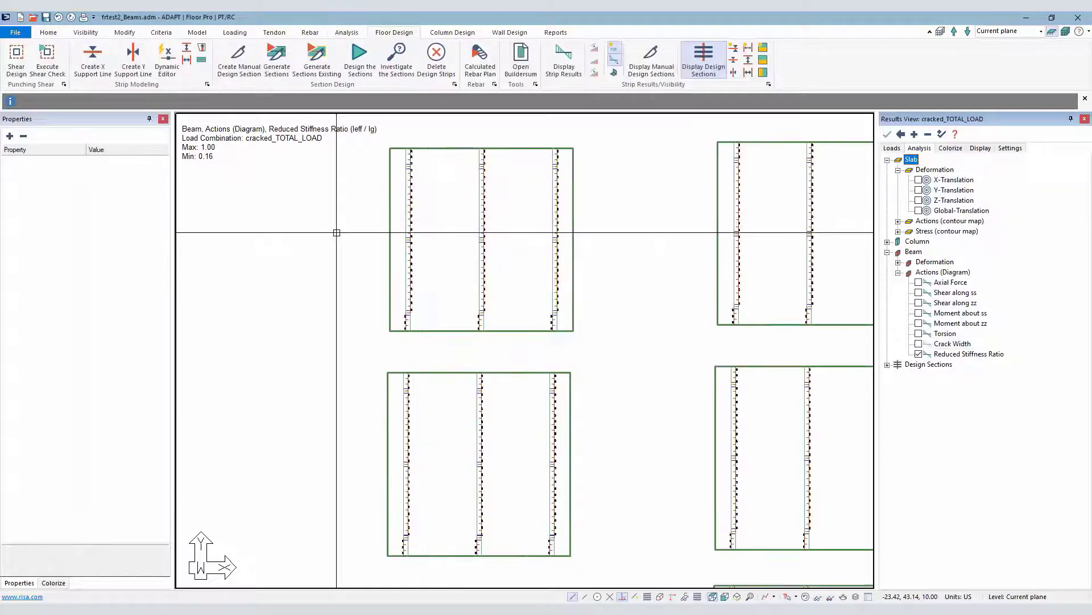
scroll(364, 193, "up", 2)
scroll(370, 170, "up", 5)
scroll(452, 202, "down", 4)
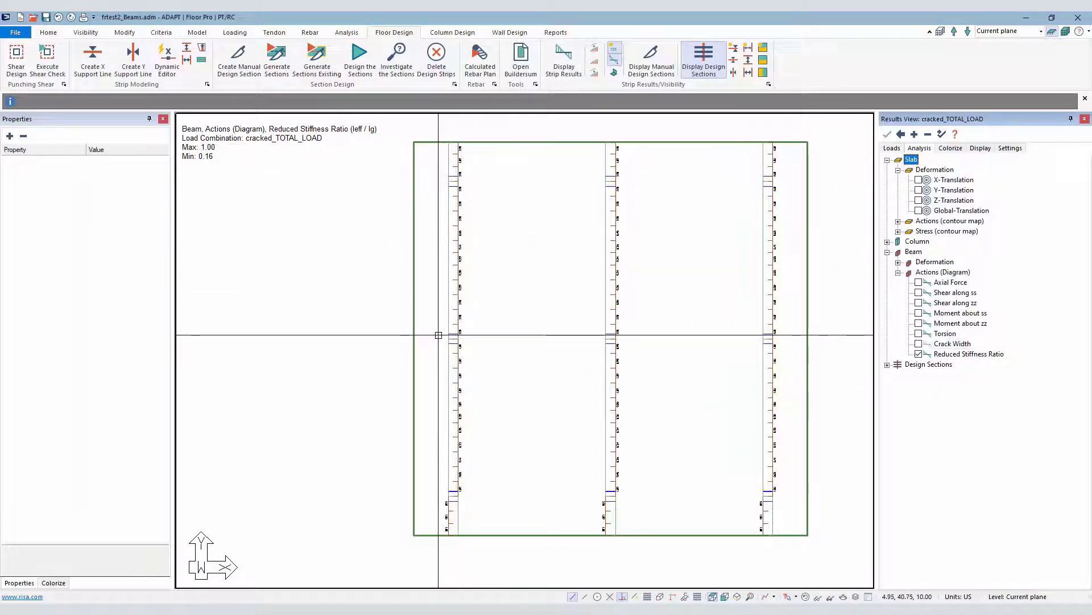
scroll(454, 268, "up", 2)
scroll(454, 257, "up", 3)
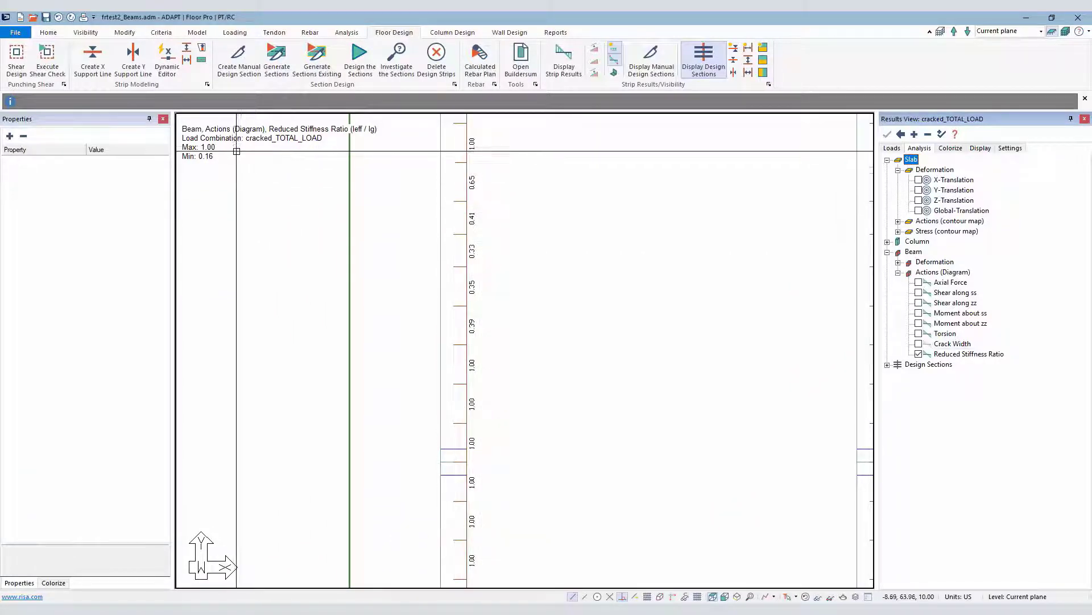
scroll(477, 252, "down", 3)
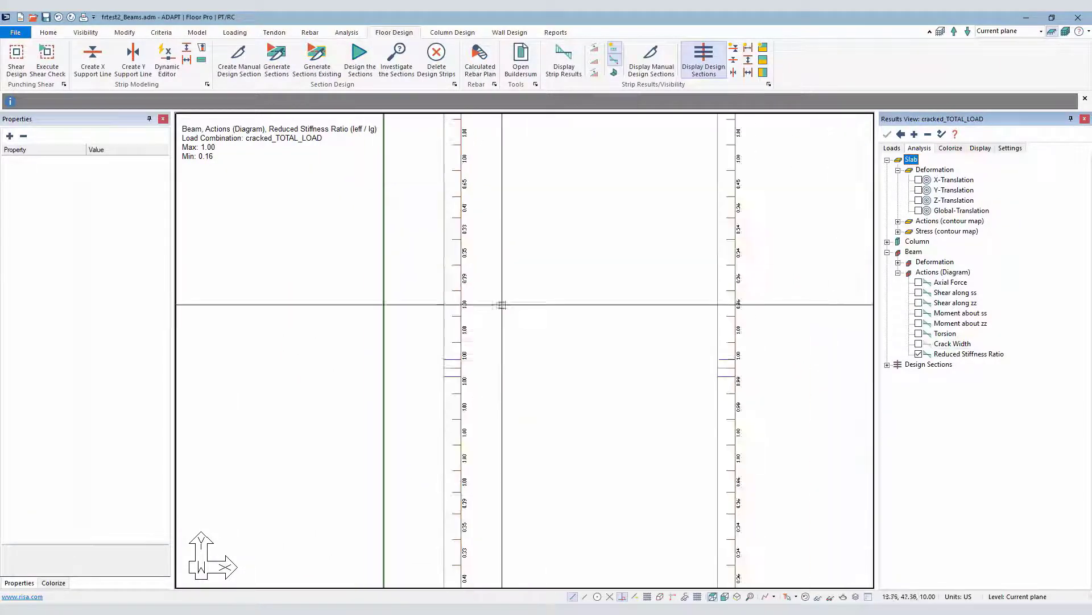
middle_click_drag(534, 411, 560, 249)
scroll(561, 248, "up", 3)
scroll(493, 284, "down", 4)
middle_click_drag(495, 419, 495, 268)
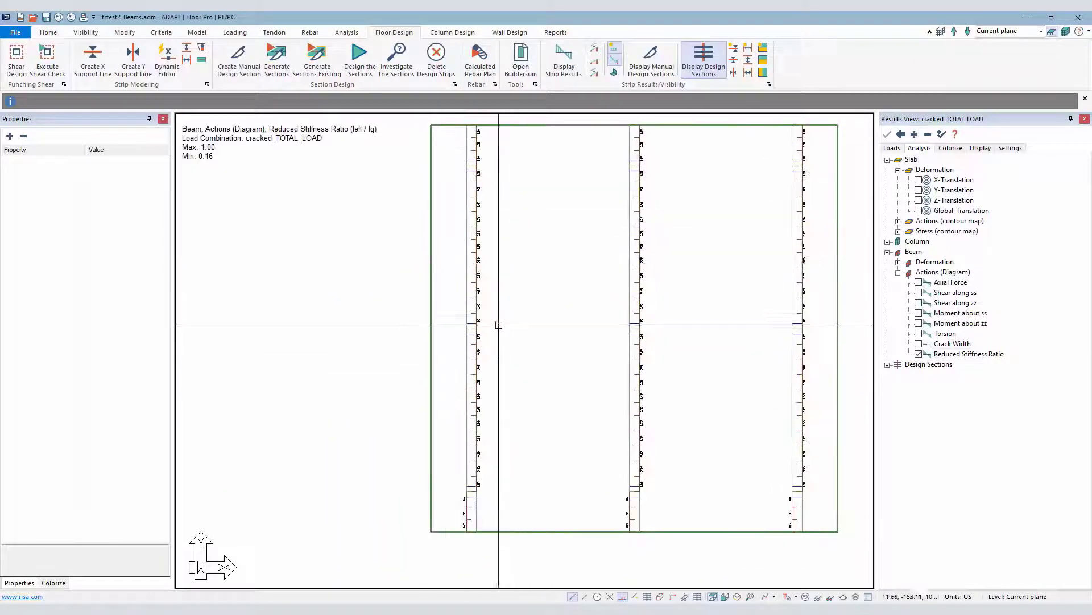
scroll(467, 247, "up", 3)
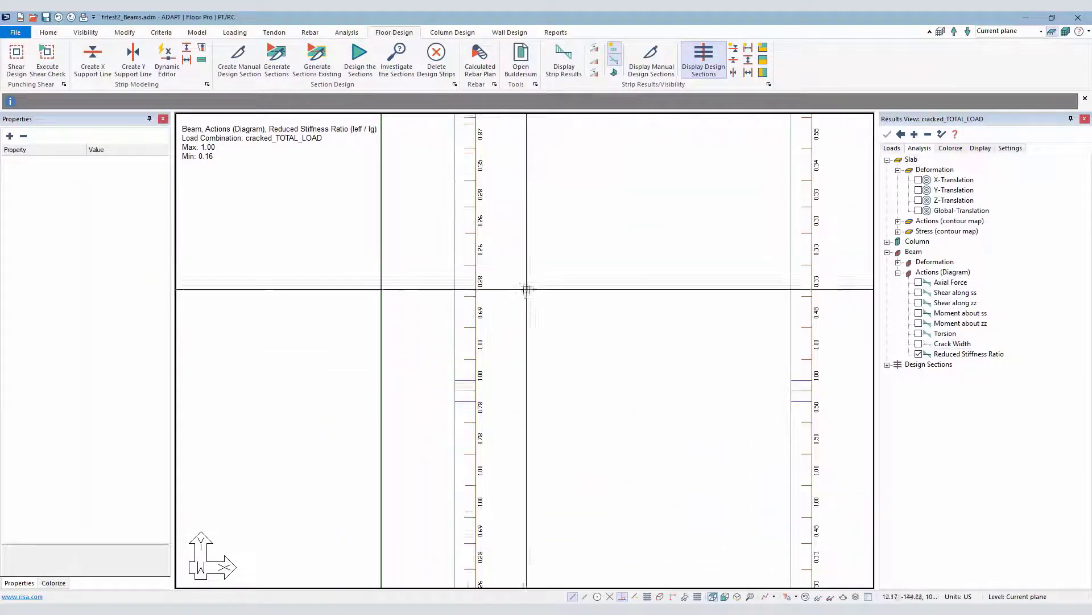
scroll(471, 292, "down", 3)
middle_click_drag(470, 512, 471, 251)
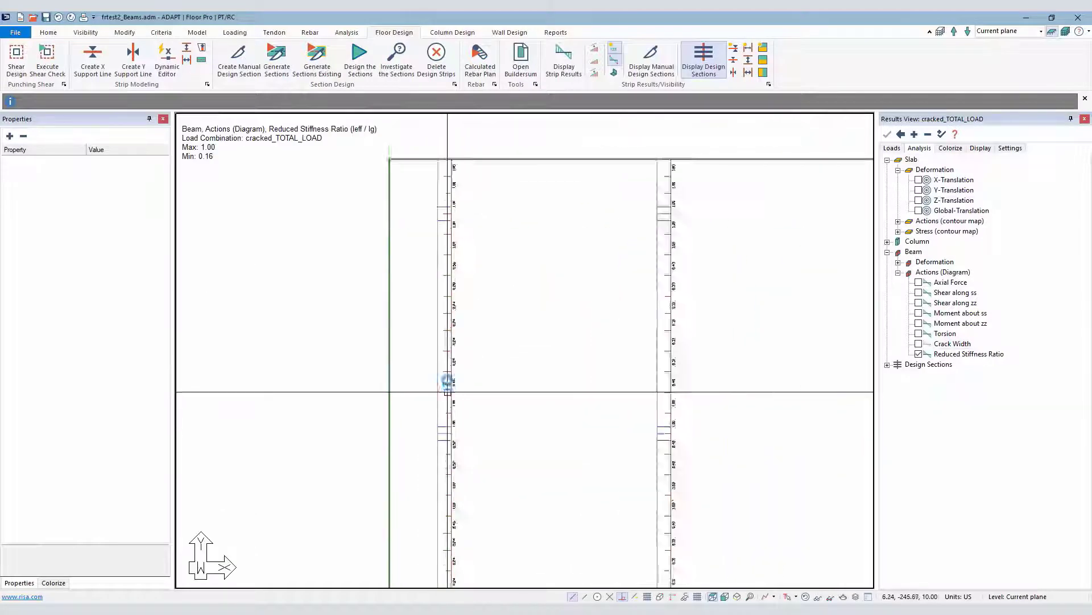
scroll(470, 416, "up", 3)
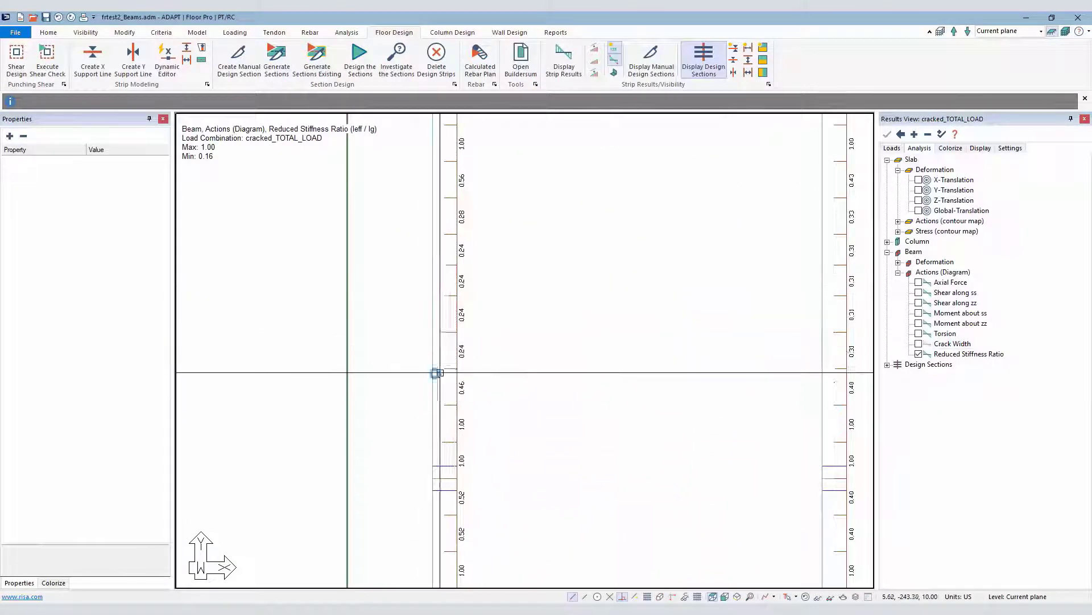
scroll(436, 374, "down", 3)
middle_click_drag(544, 385, 504, 514)
scroll(665, 314, "up", 4)
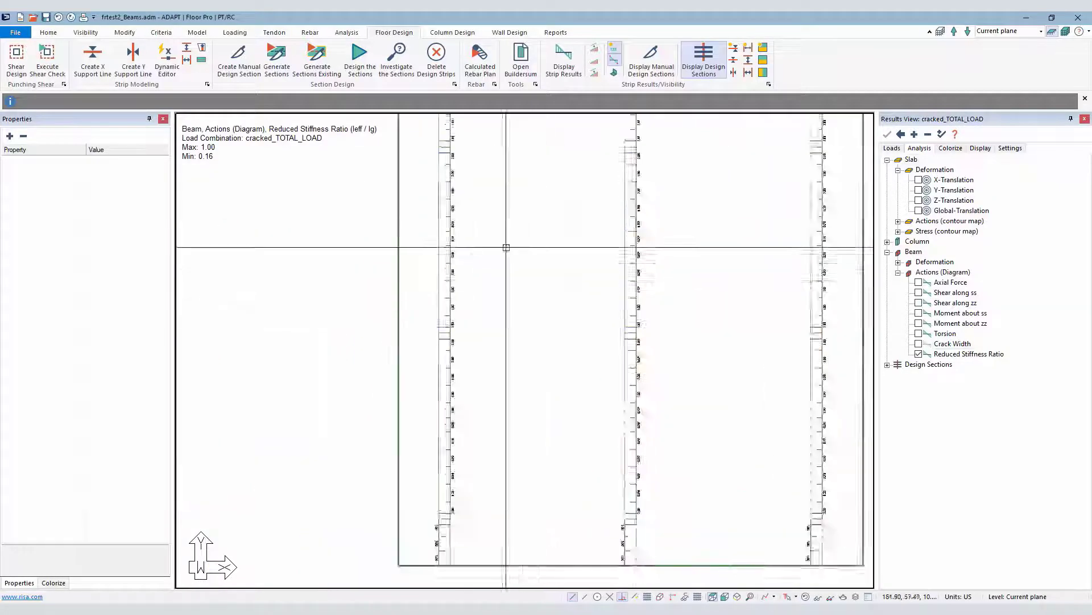
scroll(483, 230, "up", 3)
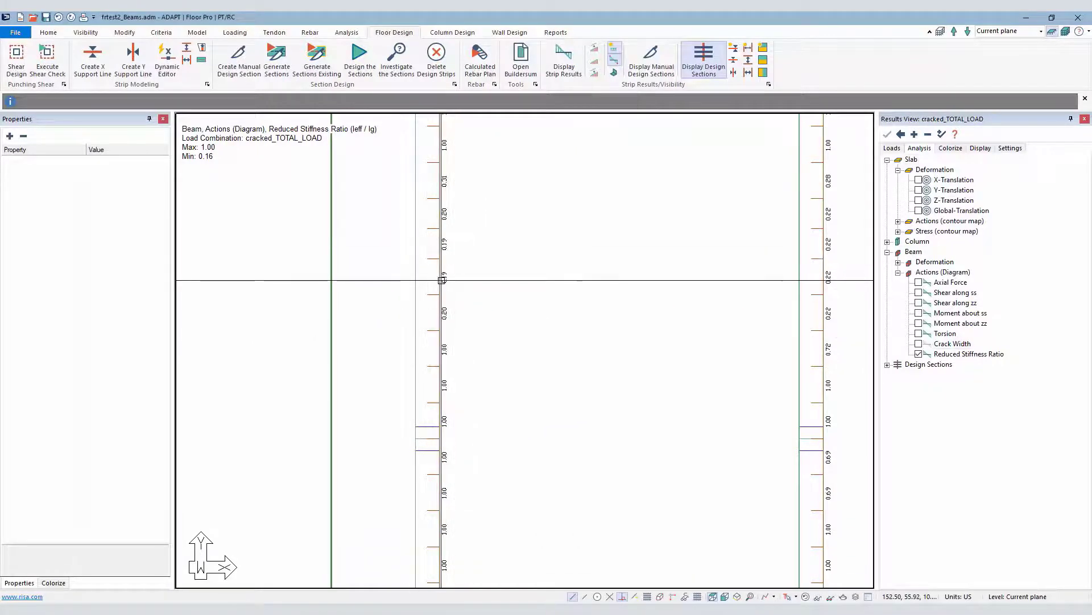
scroll(442, 280, "down", 5)
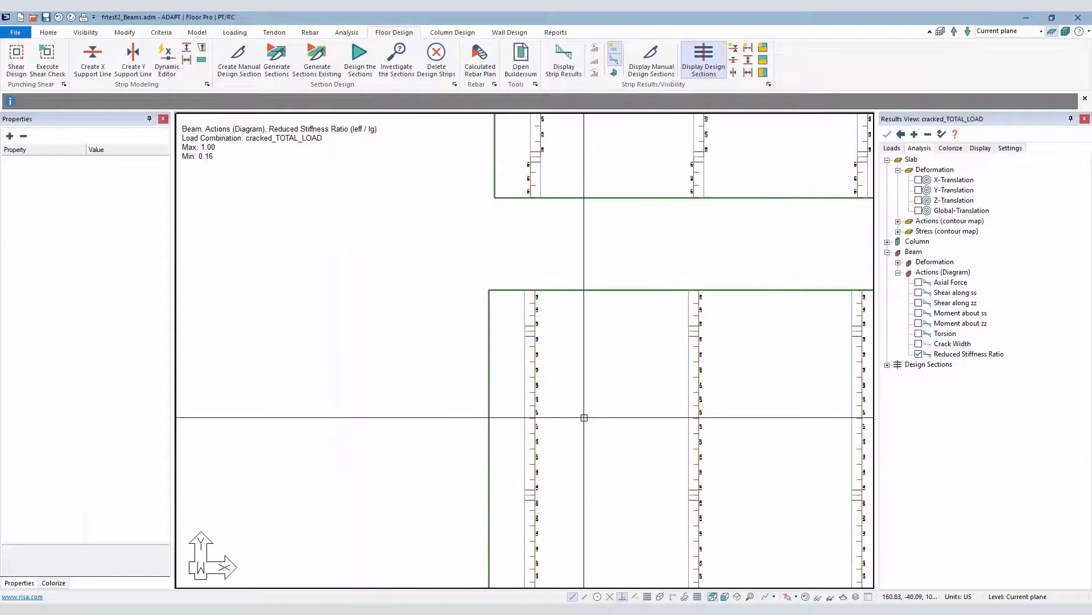
scroll(585, 227, "up", 5)
scroll(565, 203, "up", 2)
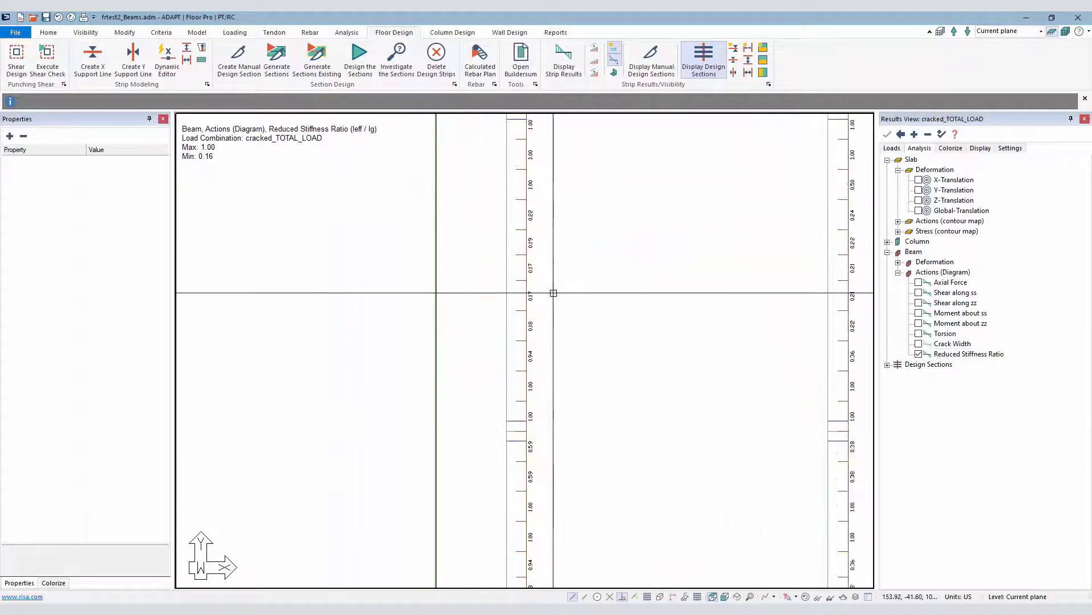
scroll(524, 292, "up", 2)
scroll(515, 292, "down", 3)
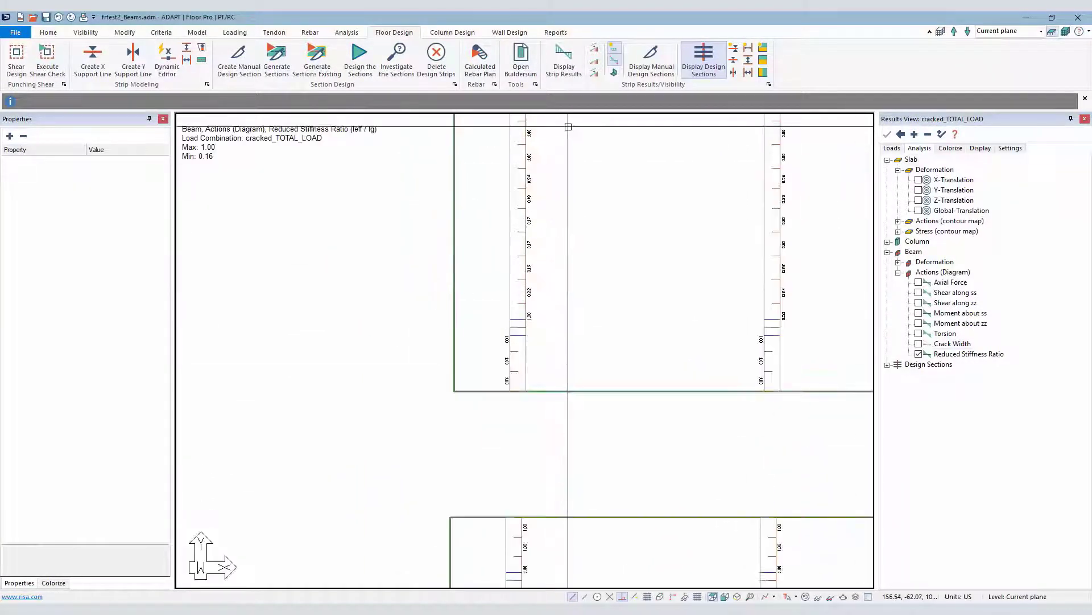
scroll(563, 319, "up", 3)
scroll(539, 186, "down", 3)
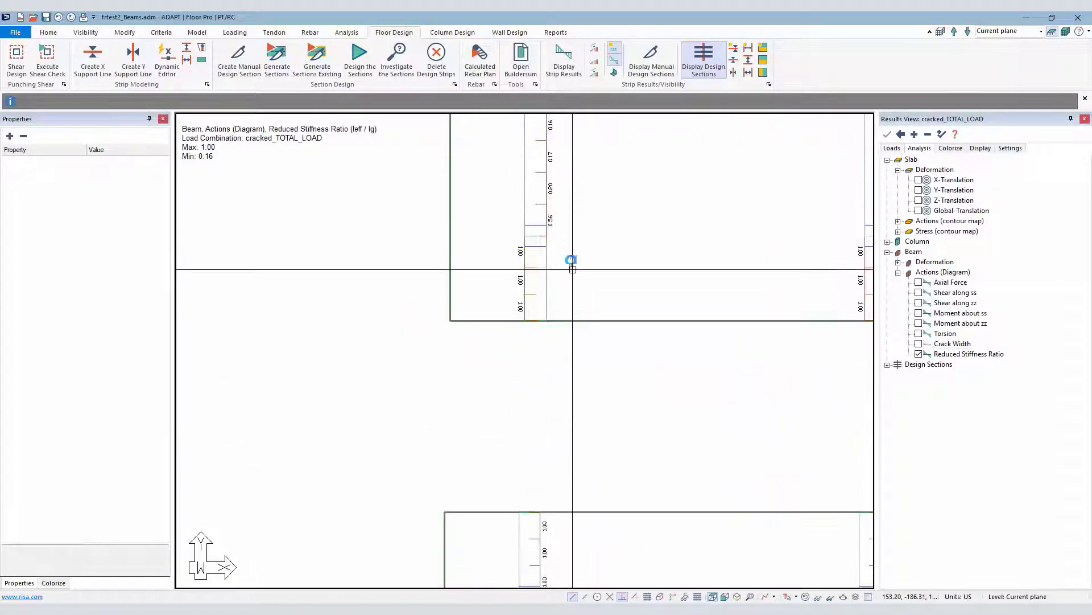
scroll(552, 321, "up", 3)
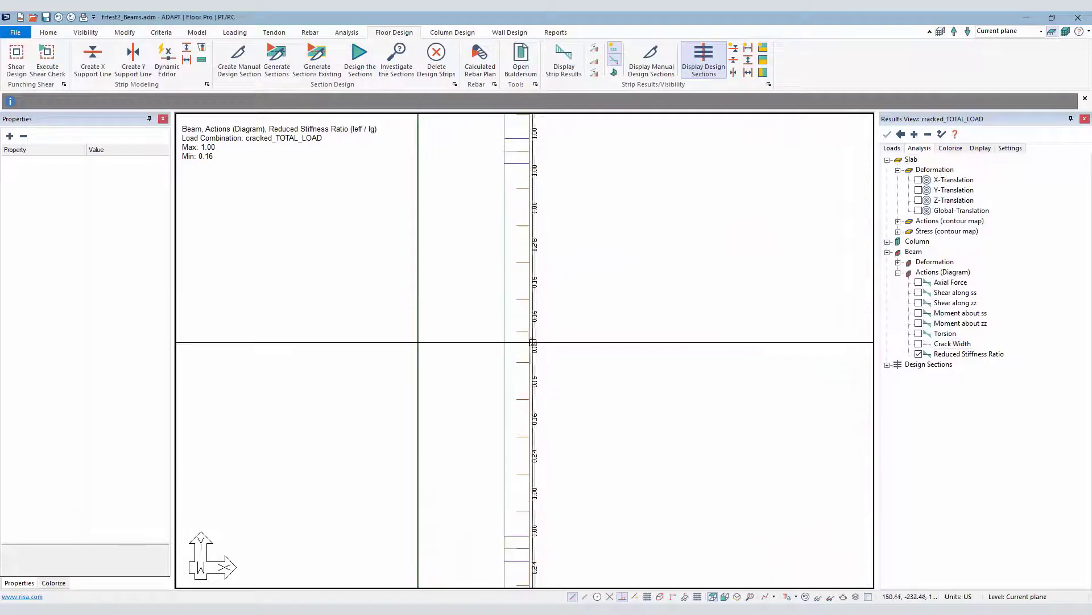
scroll(544, 312, "down", 3)
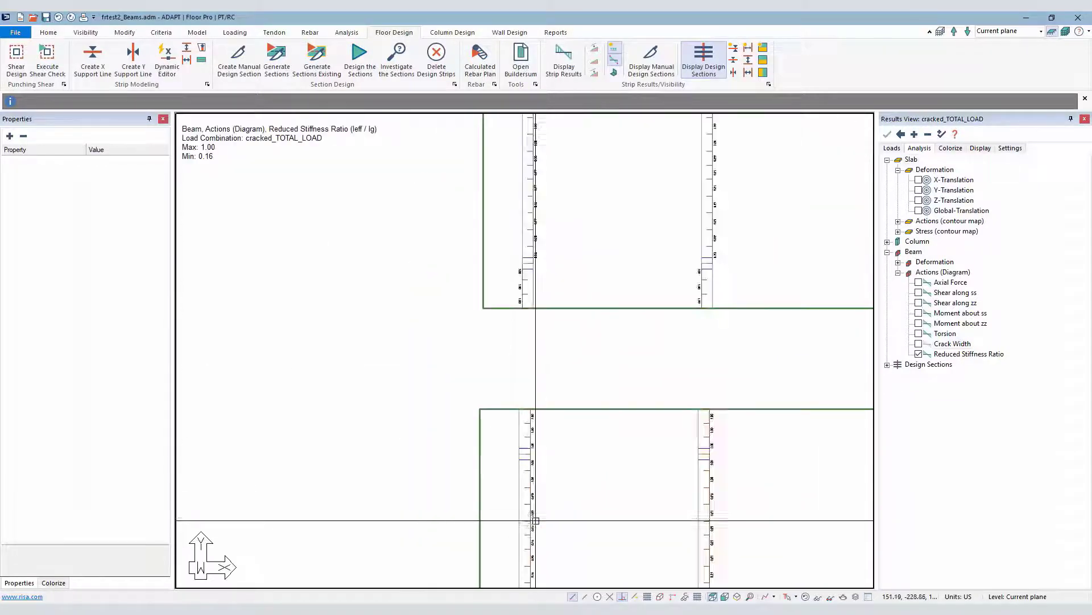
scroll(562, 396, "down", 3)
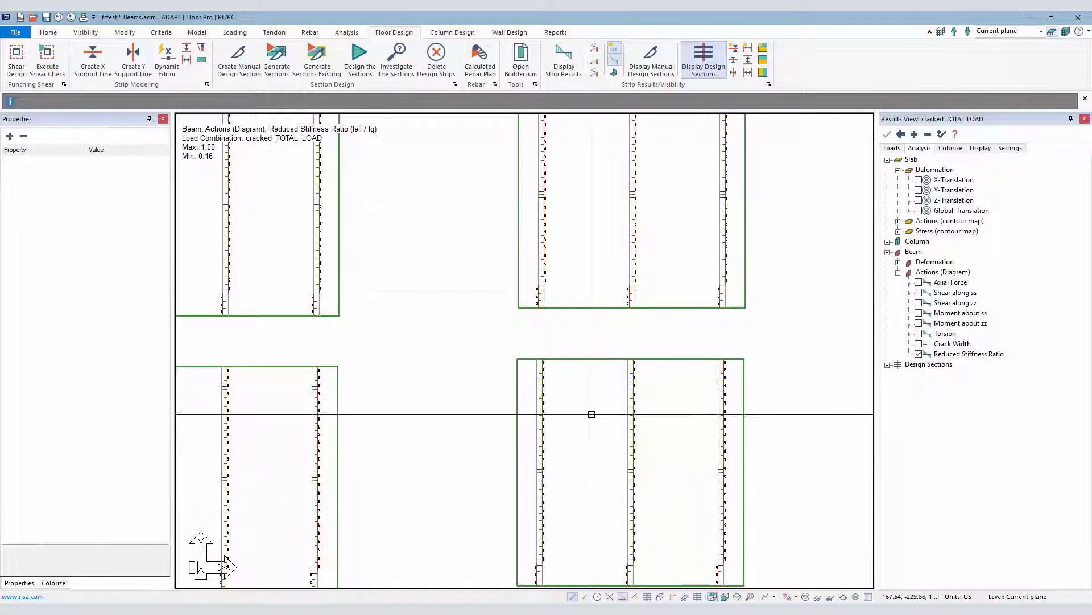
scroll(591, 409, "down", 3)
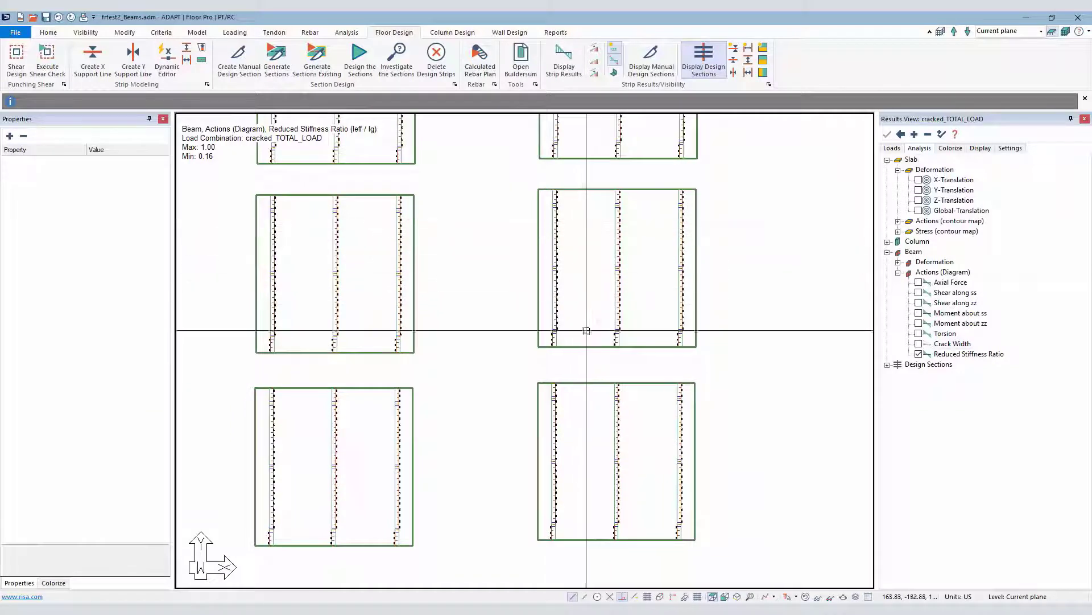
scroll(613, 487, "down", 2)
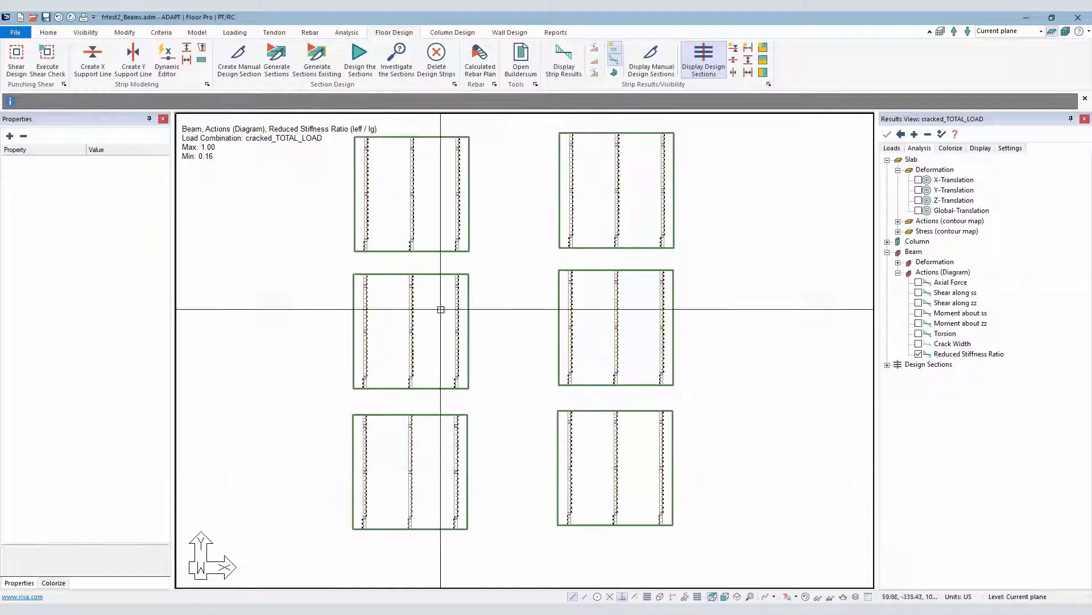
- Hide the beam Reduced Stiffness Ratio diagram and show slab reduced rotational stiffness about XX
left_click(914, 356)
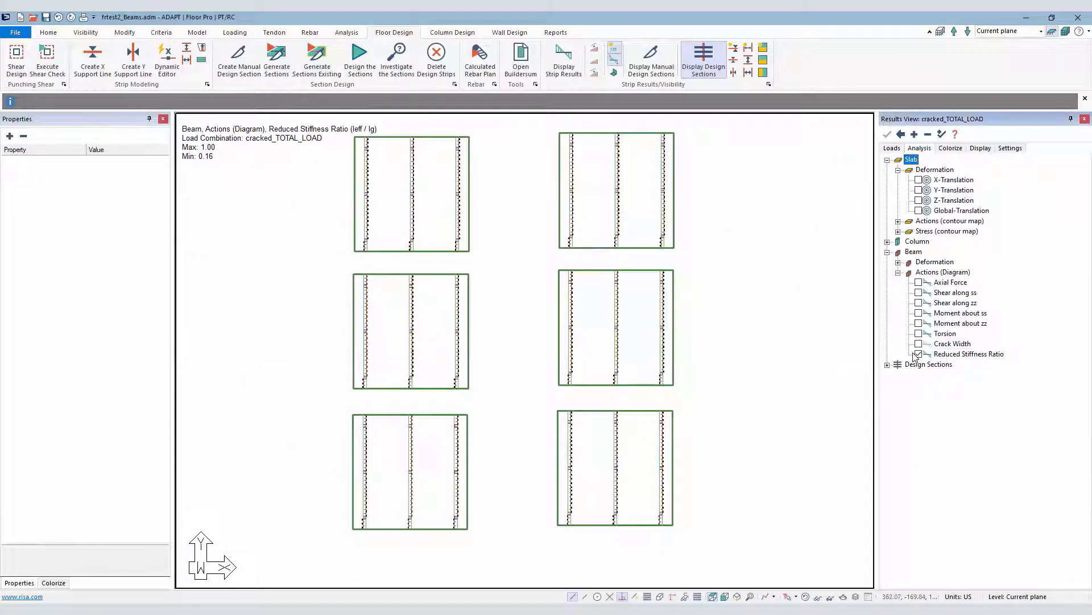
left_click(917, 354)
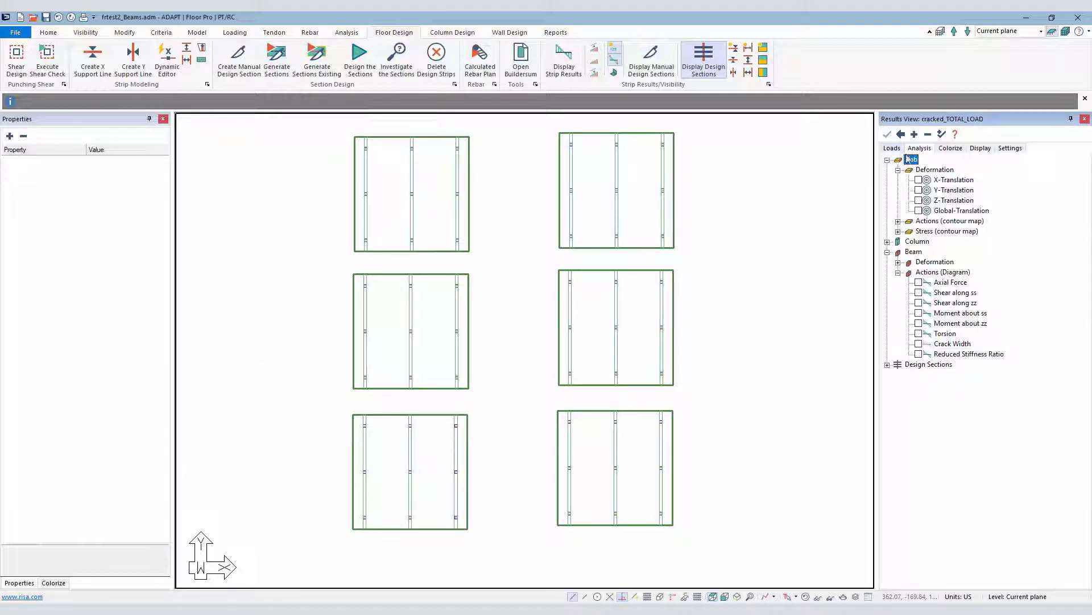
left_click(898, 221)
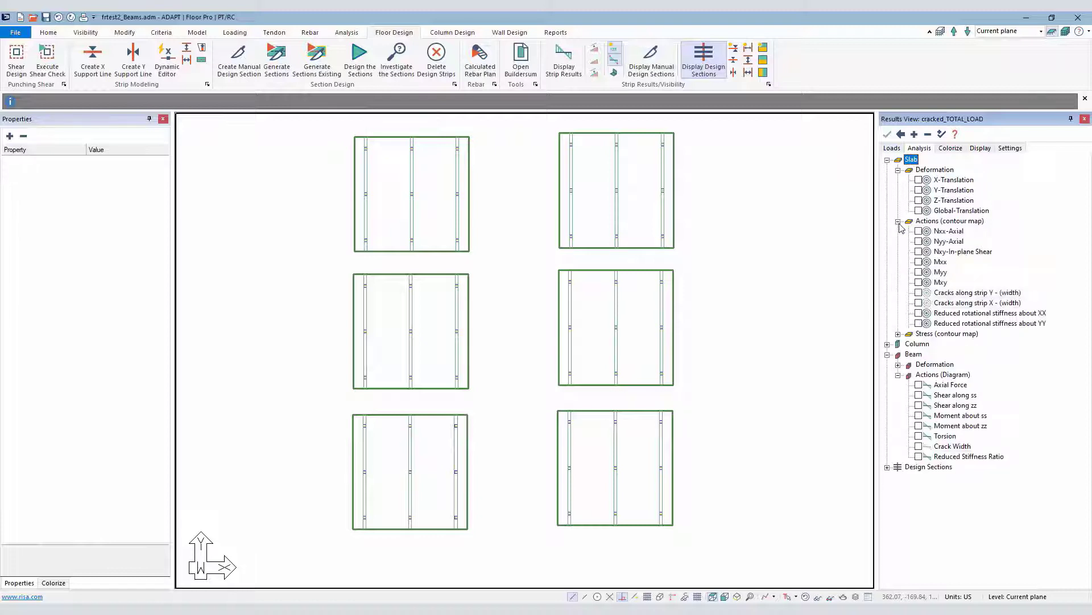
left_click(918, 314)
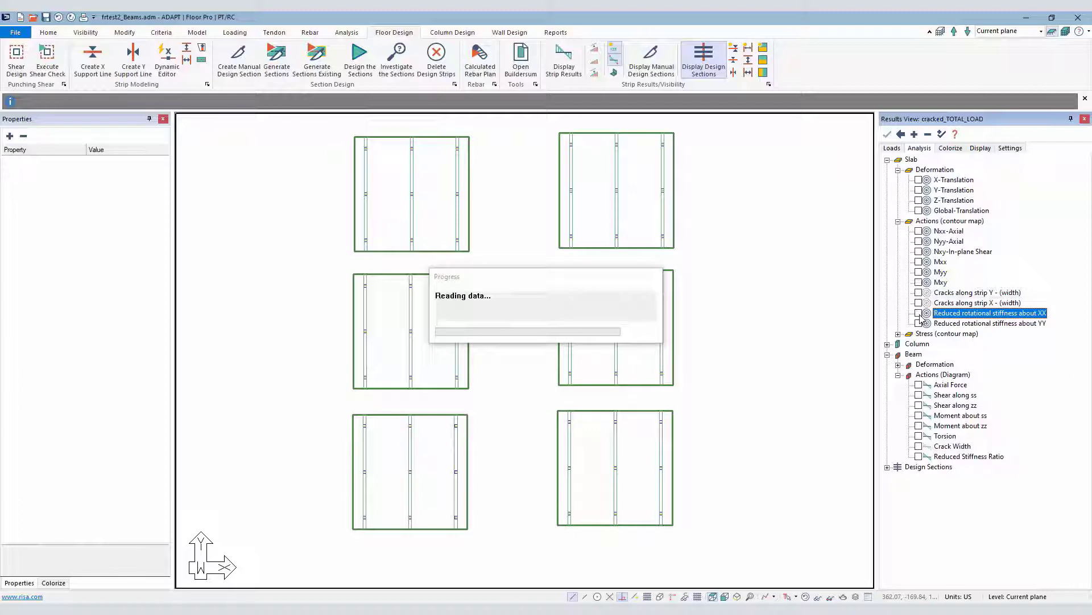